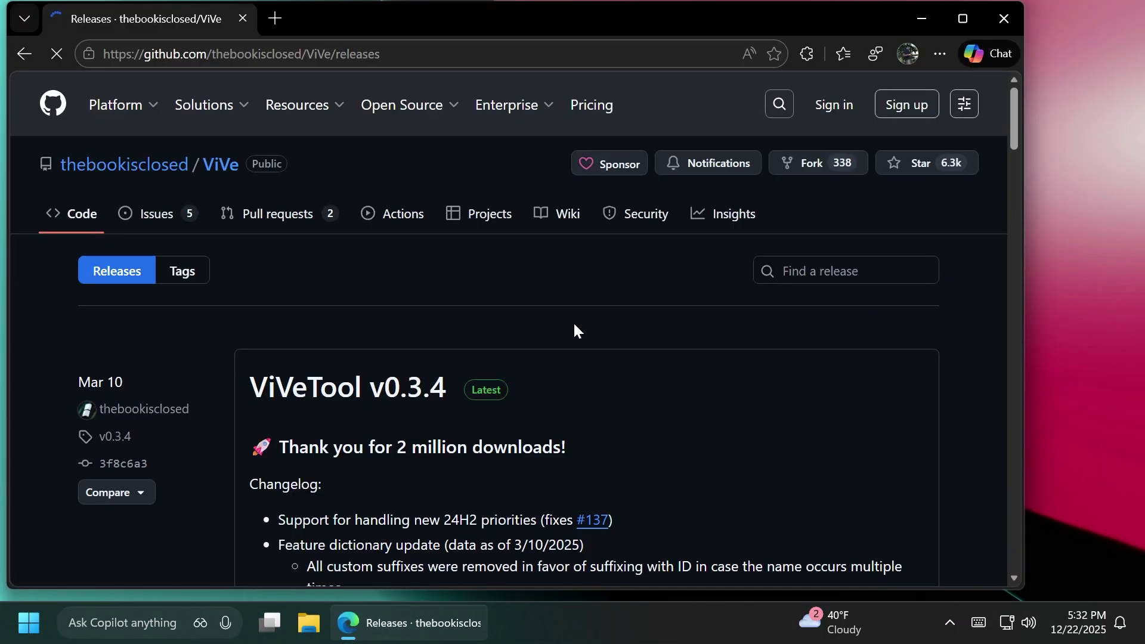
# Download ViVeTool-v0.3.4-IntelAmd.zip from the GitHub release assets and open it from Downloads.
pyautogui.scroll(-12, 492, 303)
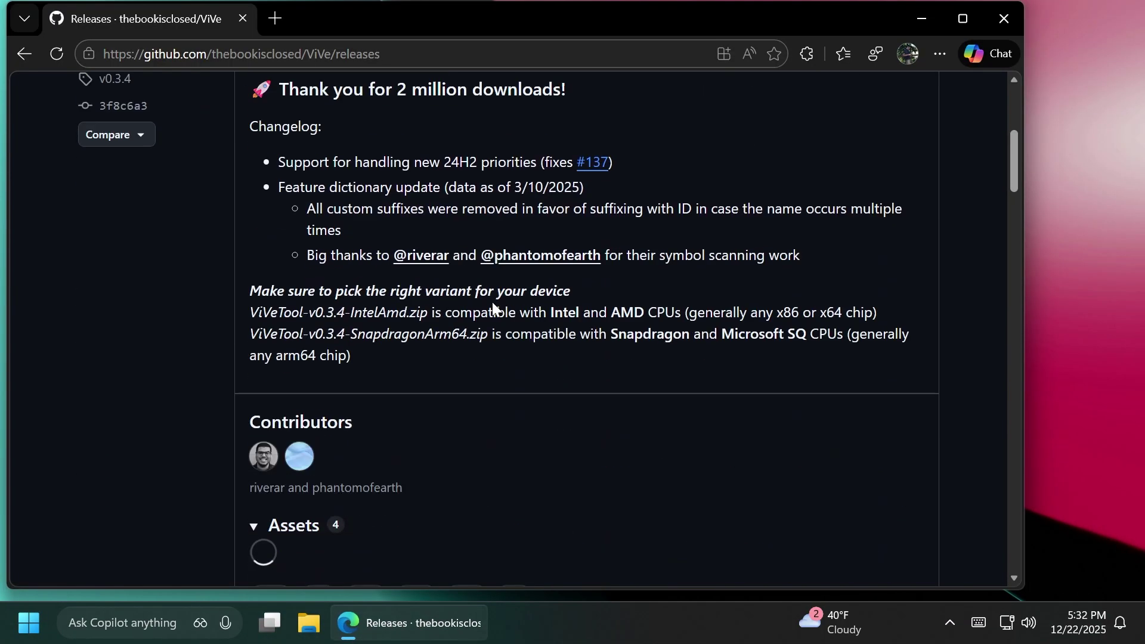
pyautogui.click(383, 212)
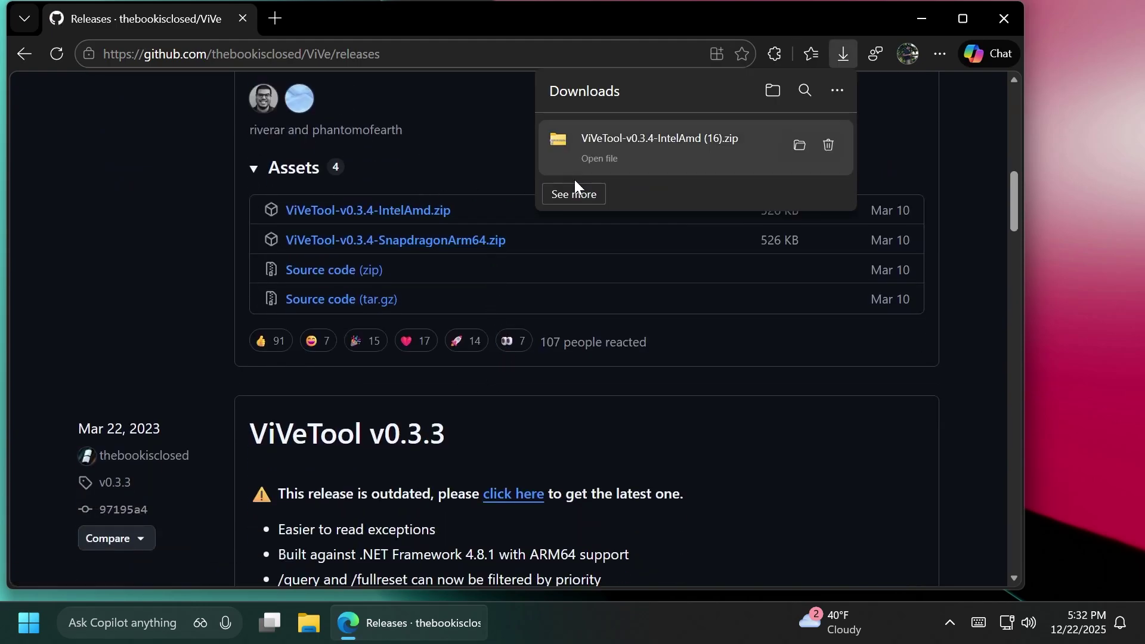
pyautogui.click(681, 146)
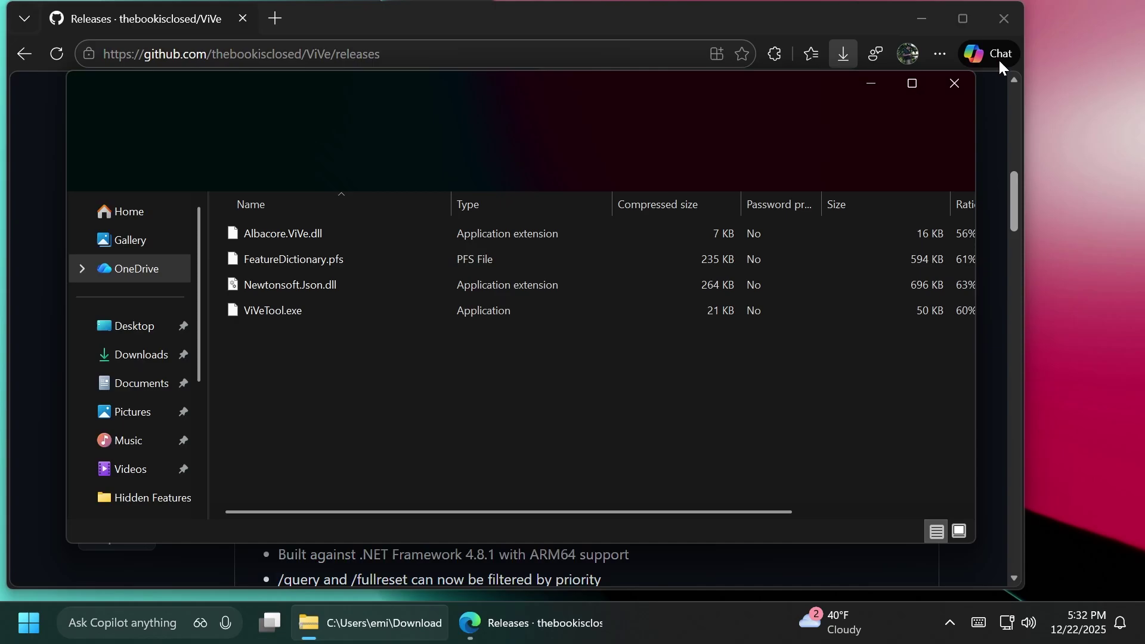
# Start Extract all on the zip and set the destination folder to C:\Hidden Features.
pyautogui.click(1003, 18)
pyautogui.click(631, 173)
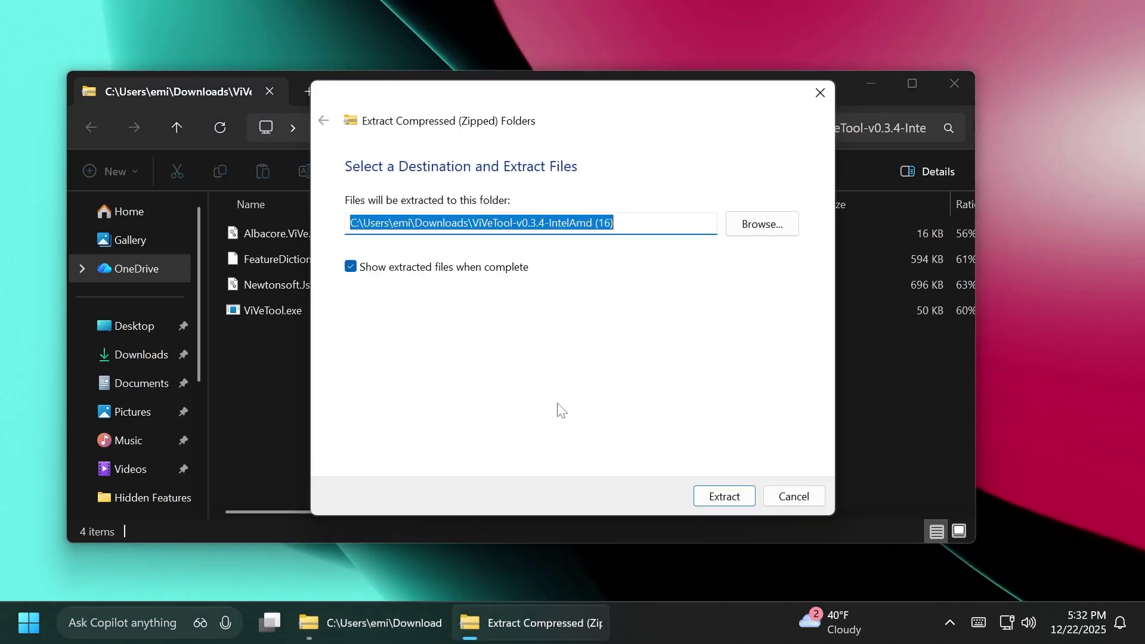
pyautogui.click(761, 224)
pyautogui.scroll(-5, 377, 358)
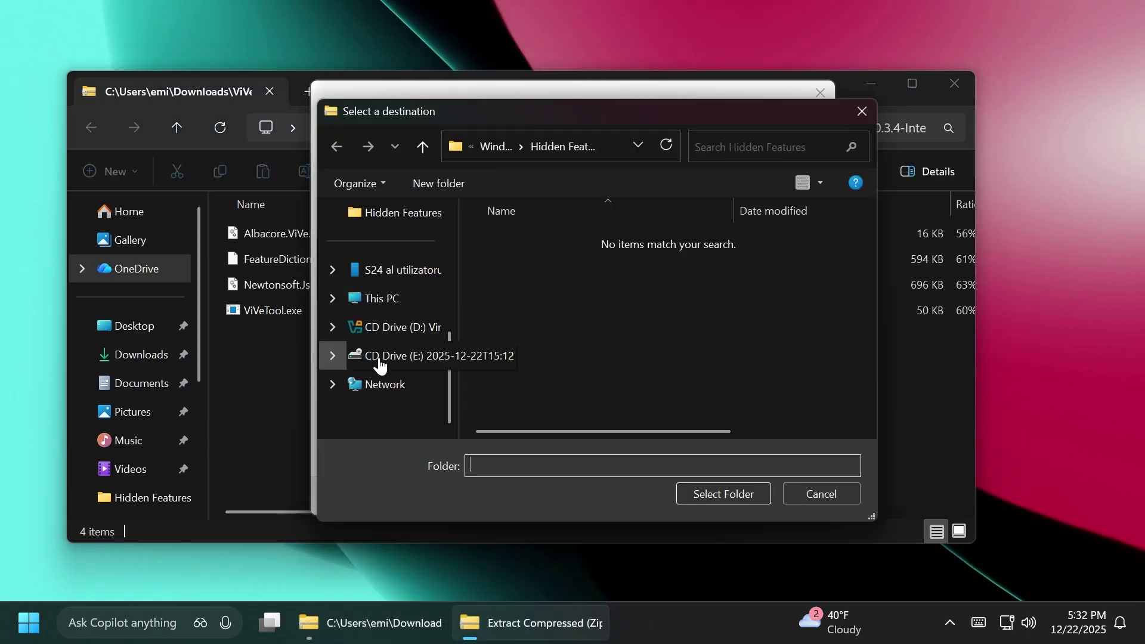
pyautogui.click(378, 297)
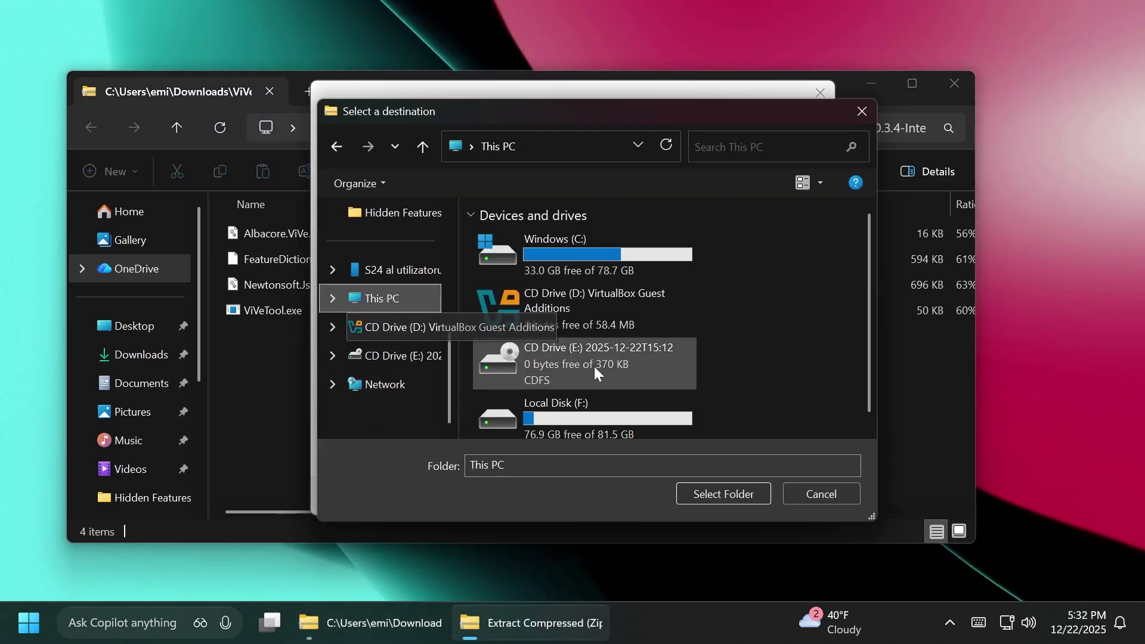
pyautogui.doubleClick(581, 259)
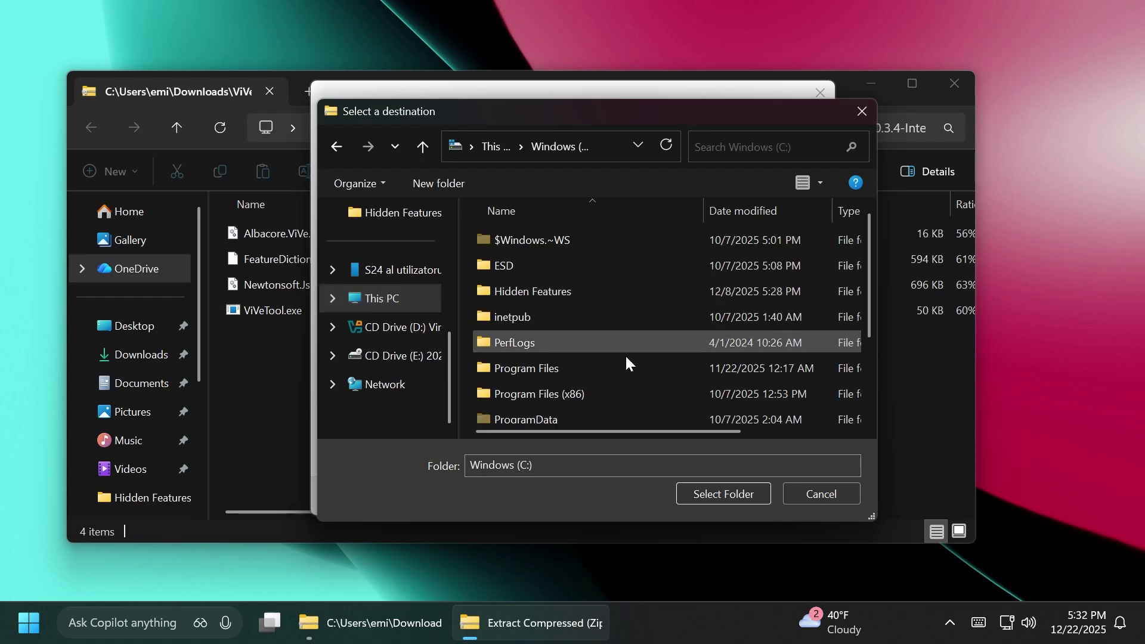
pyautogui.click(560, 298)
pyautogui.click(712, 495)
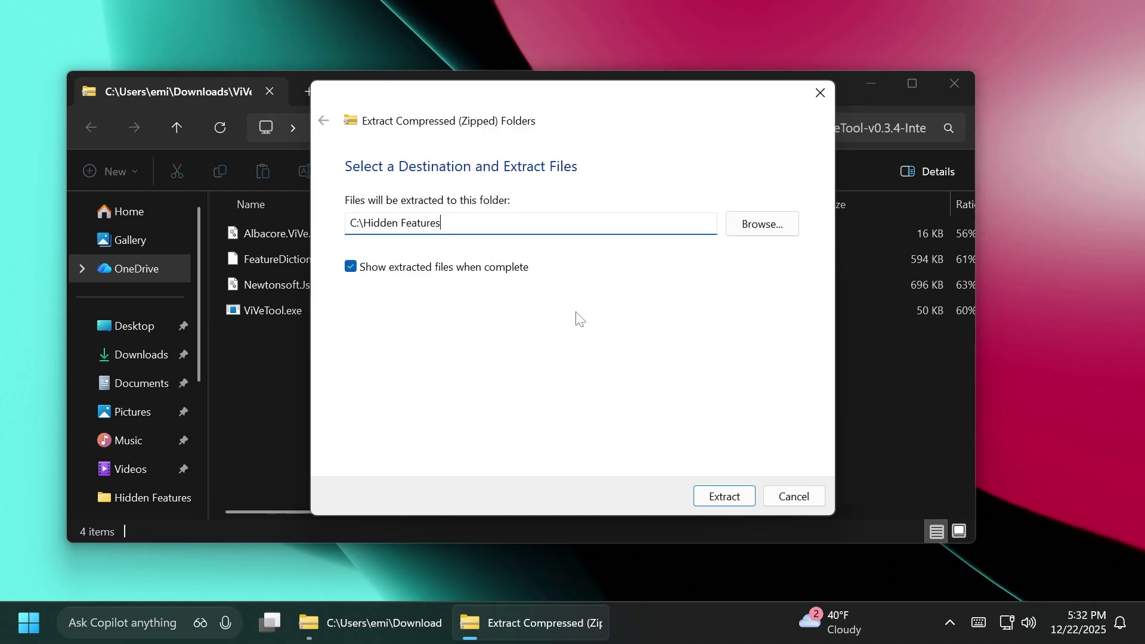
# Extract the files into C:\Hidden Features, replacing existing copies, and close both Explorer windows.
pyautogui.hotkey('ctrl', 'a')
pyautogui.hotkey('ctrl', 'c')
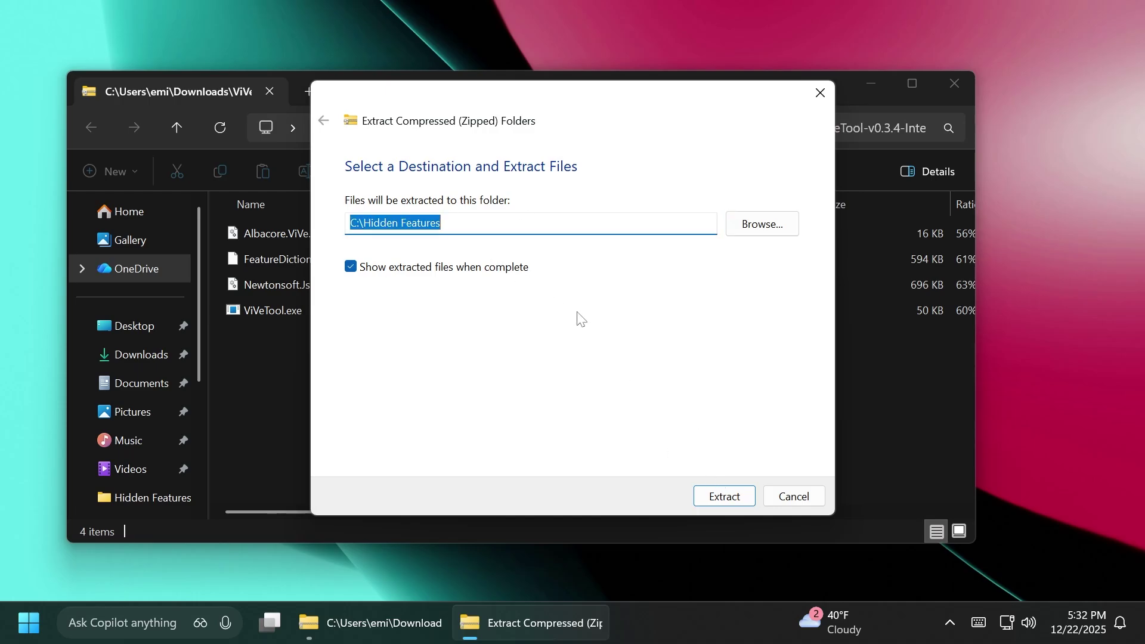
pyautogui.click(719, 504)
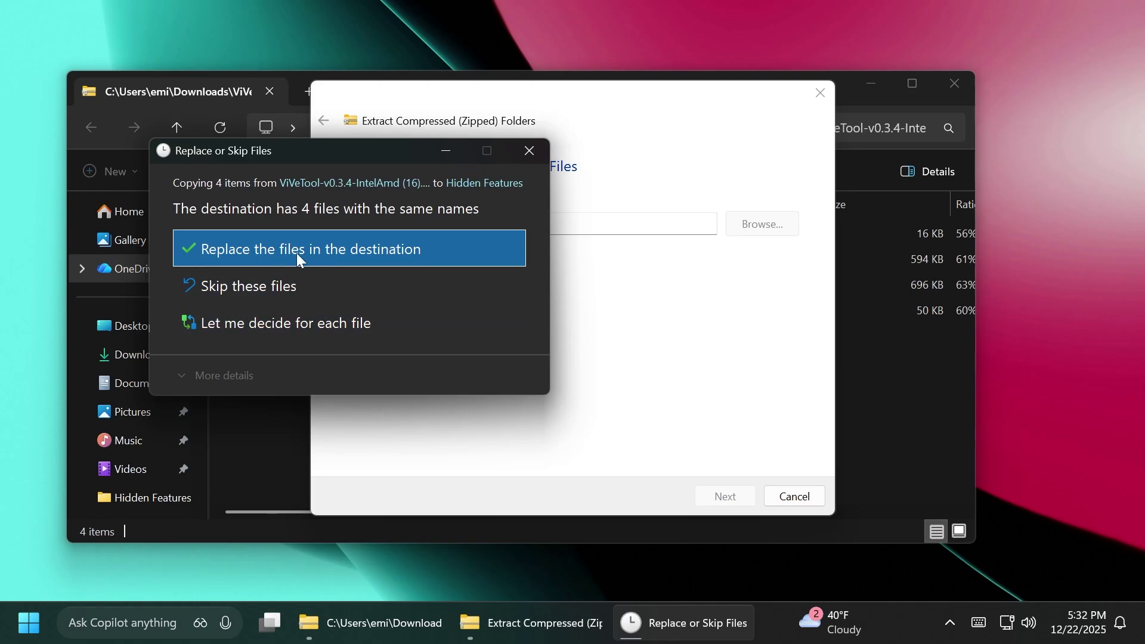
pyautogui.click(296, 253)
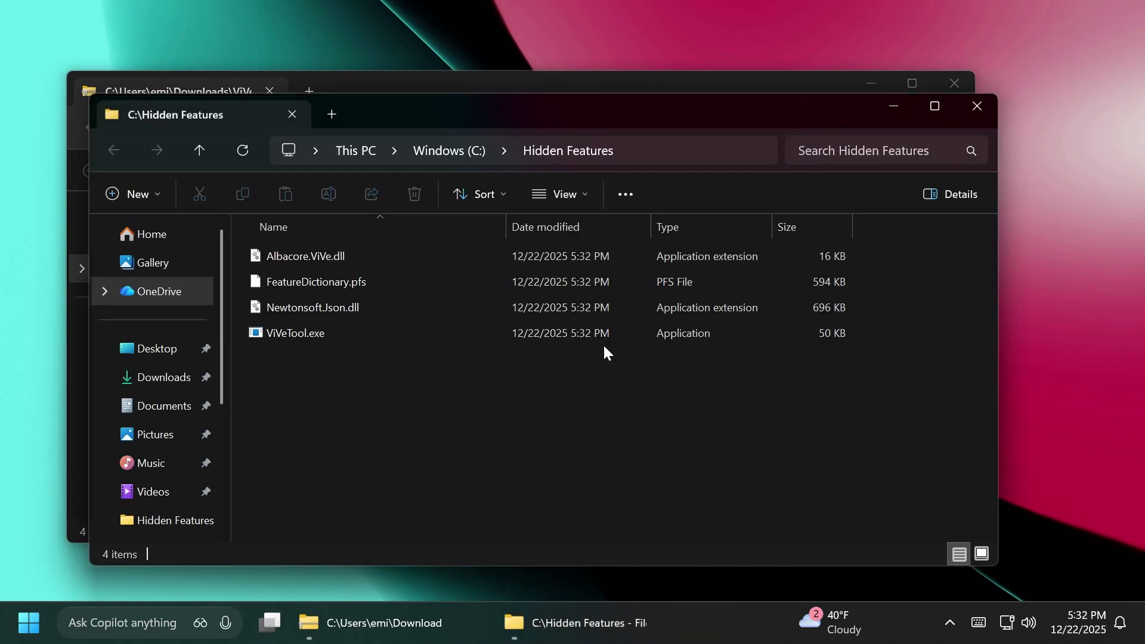
pyautogui.click(978, 107)
pyautogui.click(955, 83)
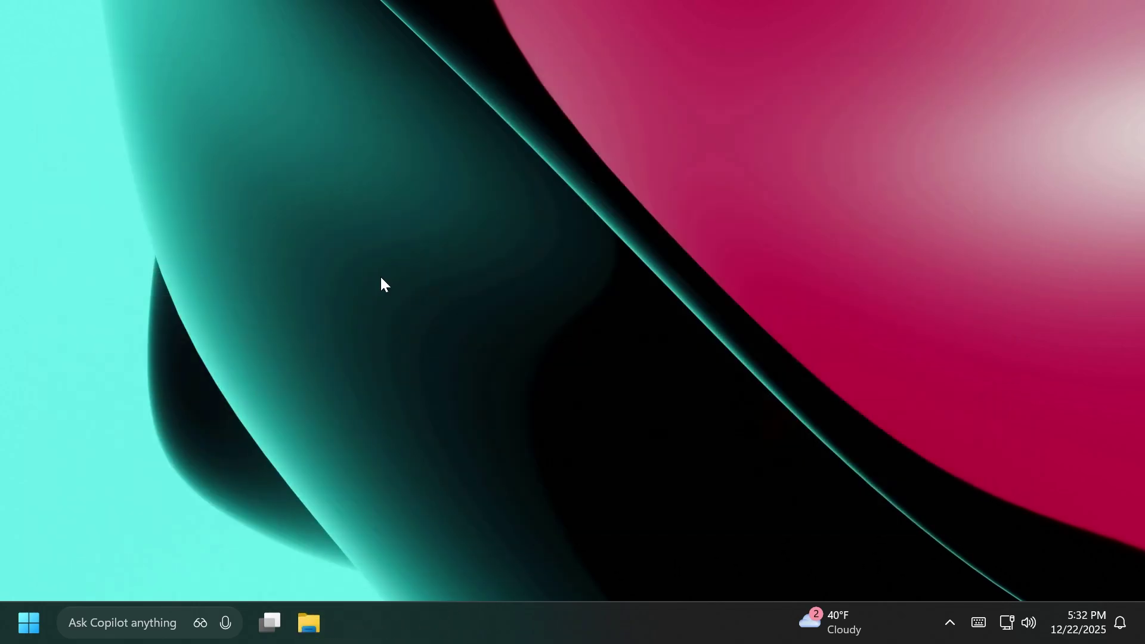
# Open Command Prompt as administrator and change directory to C:\Hidden Features.
pyautogui.press('super')
pyautogui.write('cmd')
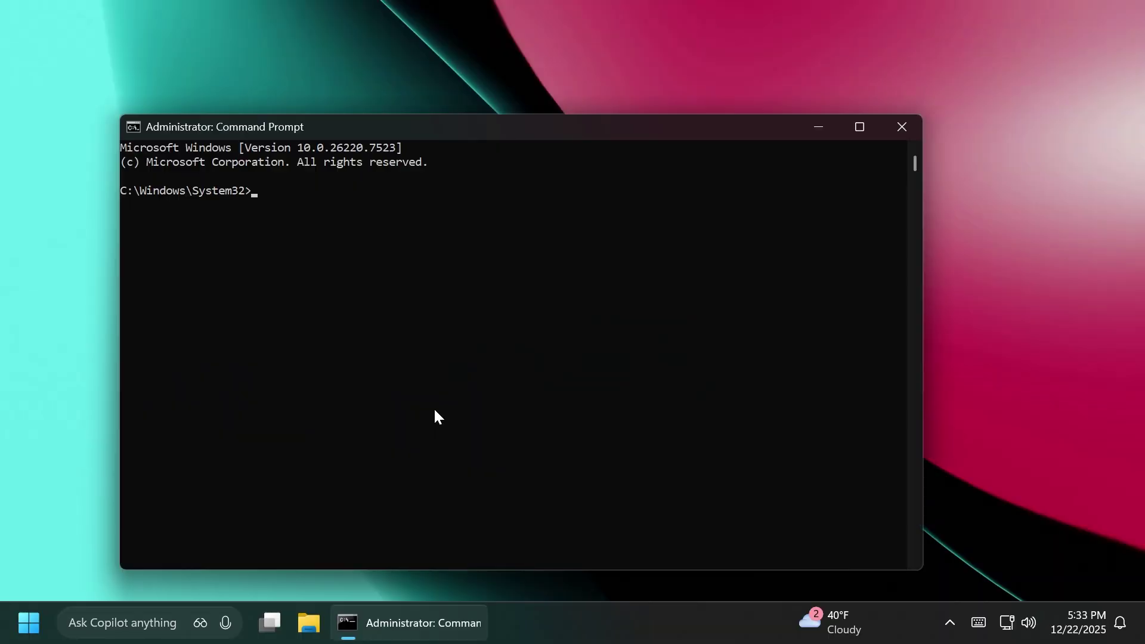
pyautogui.write('cd')
pyautogui.hotkey('ctrl', 'v')
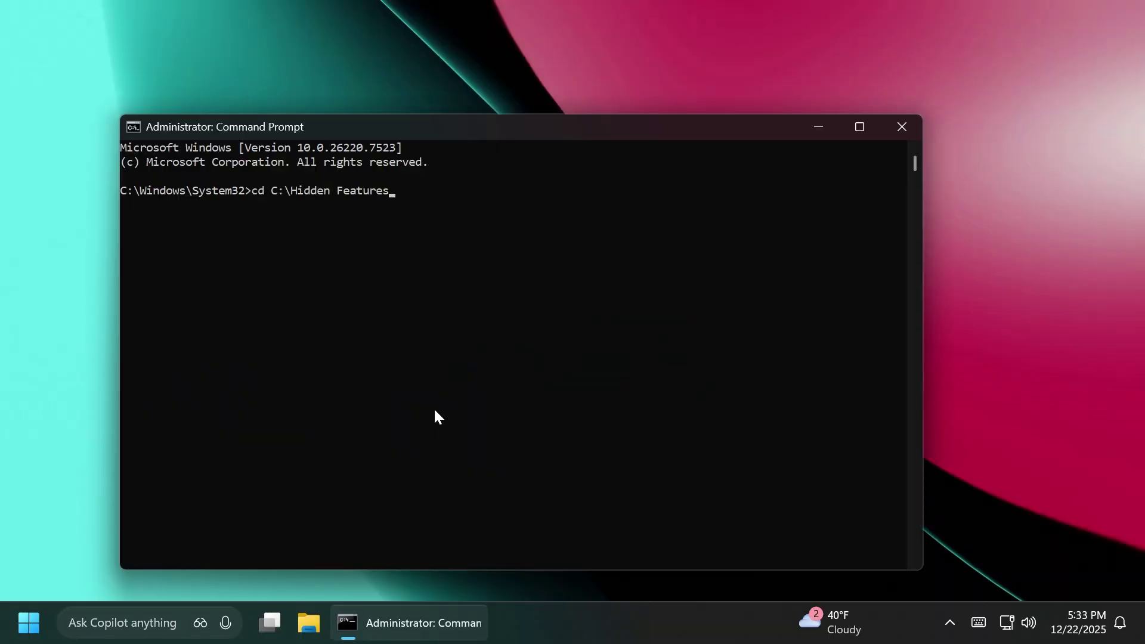
pyautogui.press('Return')
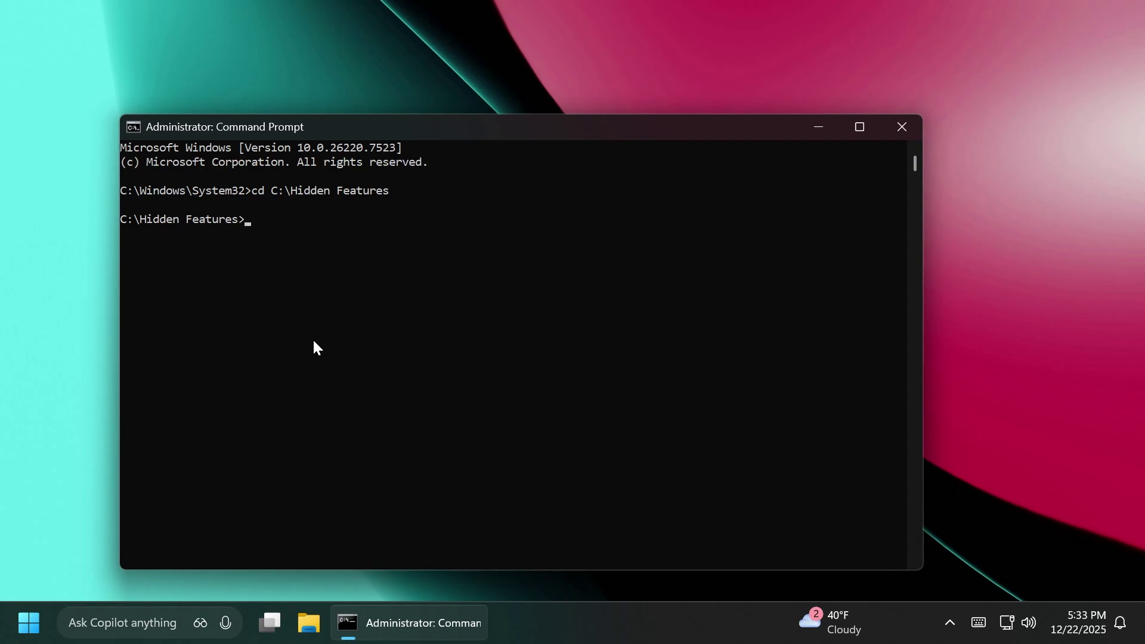
# Run vivetool /enable for feature IDs 57156807, 57259990, 58381341 and 58527096.
pyautogui.write('vivetool /enable /id:57156807,57259990,58381341,58527096')
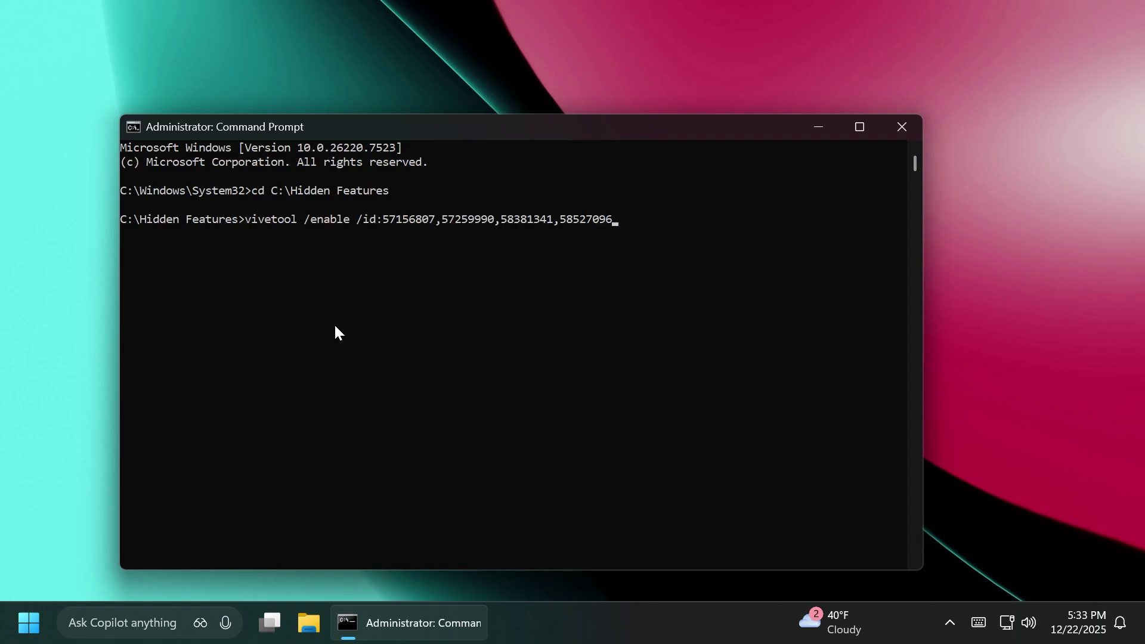
pyautogui.press('Return')
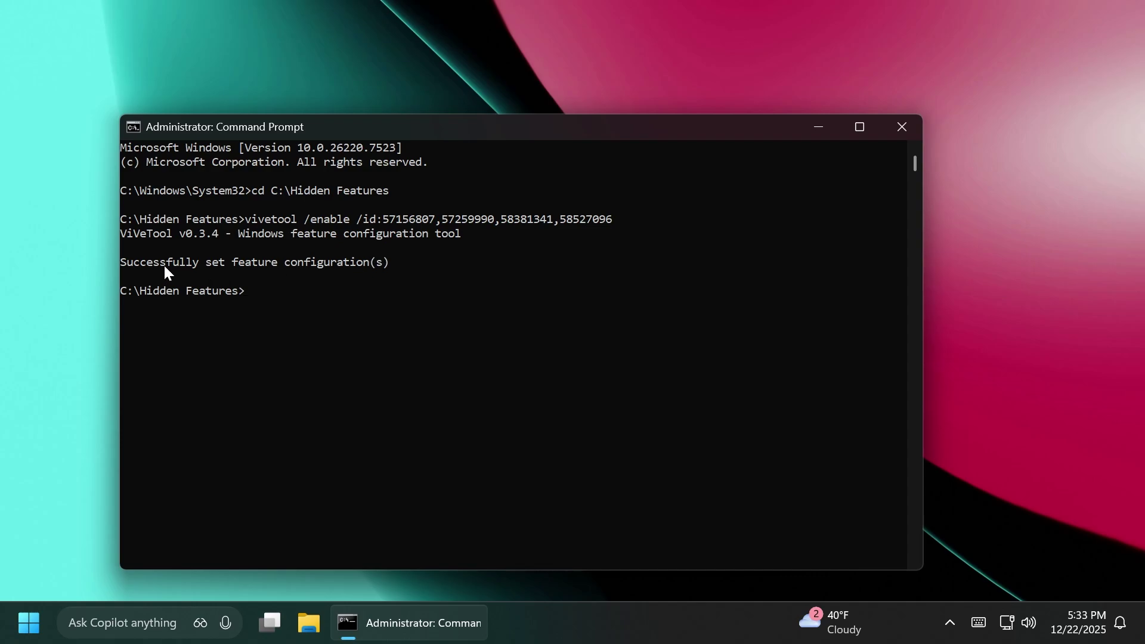
pyautogui.moveTo(142, 263); pyautogui.dragTo(401, 267)
pyautogui.click(383, 291)
# Enable feature IDs 59359094 and 58978959 with two more vivetool /enable commands.
pyautogui.write('vivetool /enable /id:59359094')
pyautogui.press('Return')
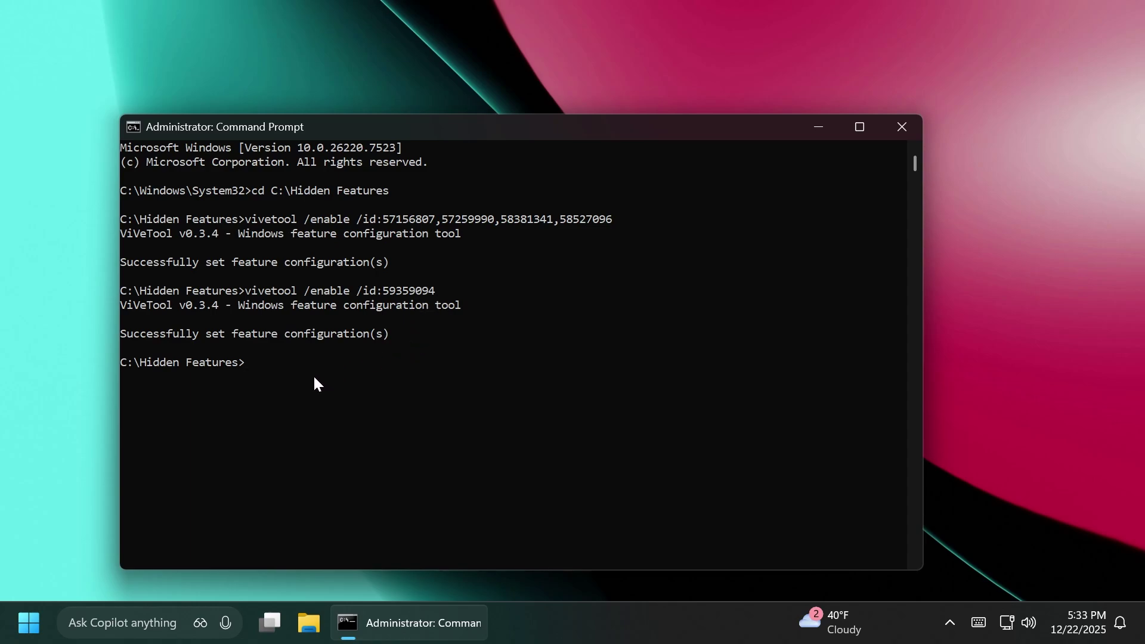
pyautogui.write('vivetool /enable /id:58978959')
pyautogui.press('Return')
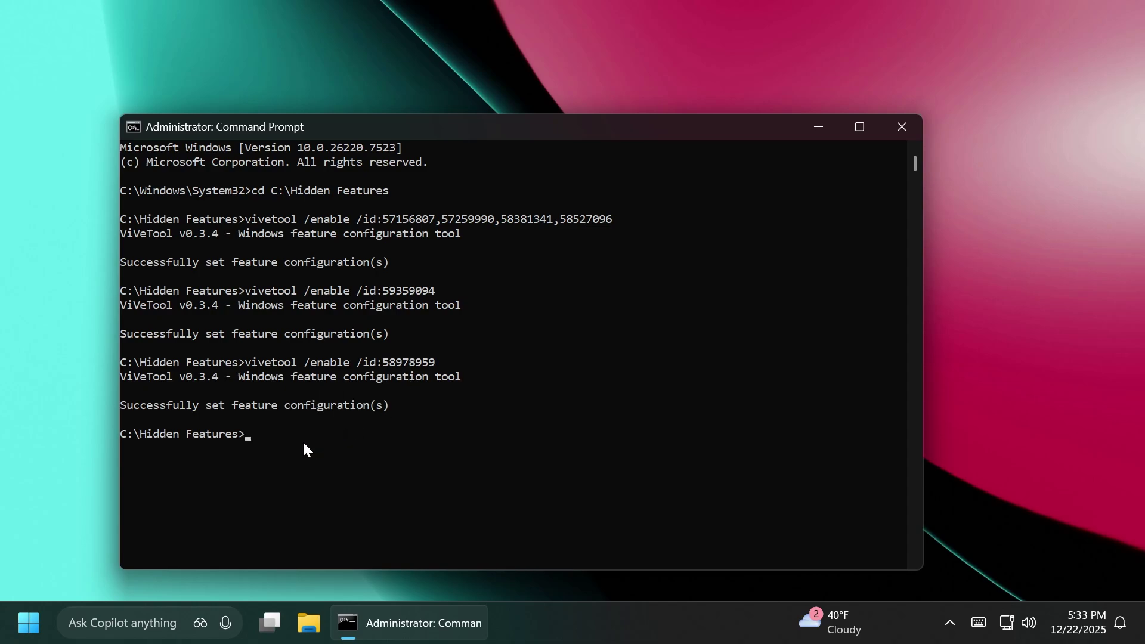
pyautogui.moveTo(144, 405); pyautogui.dragTo(405, 407)
pyautogui.click(431, 405)
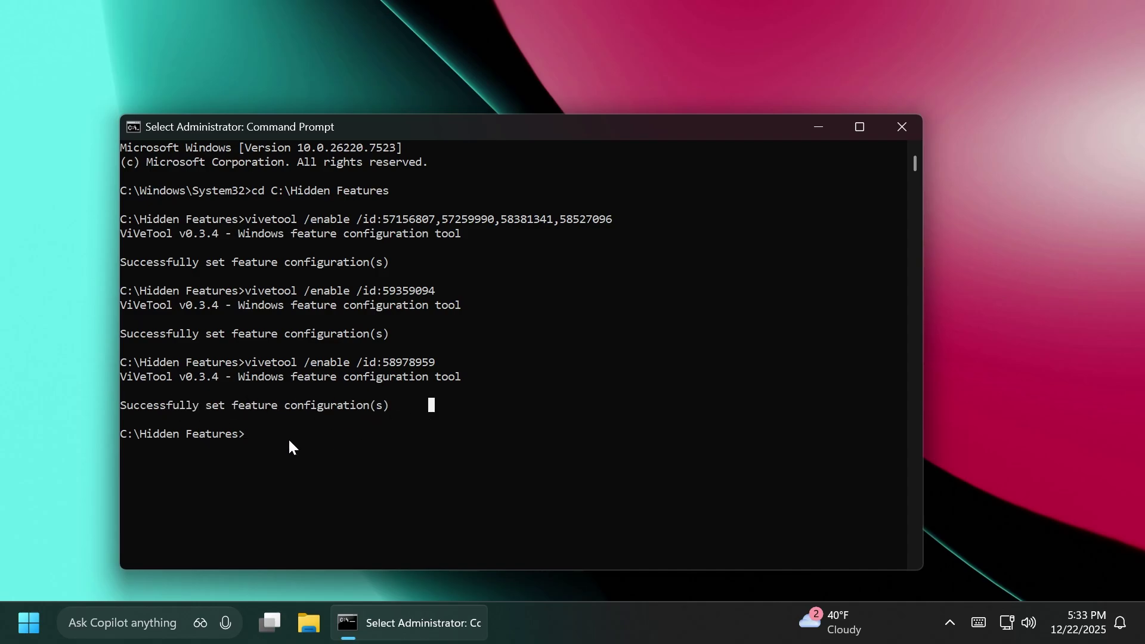
# Close Command Prompt and restart the PC via Start's right-click menu, Shut down or sign out > Restart.
pyautogui.click(901, 128)
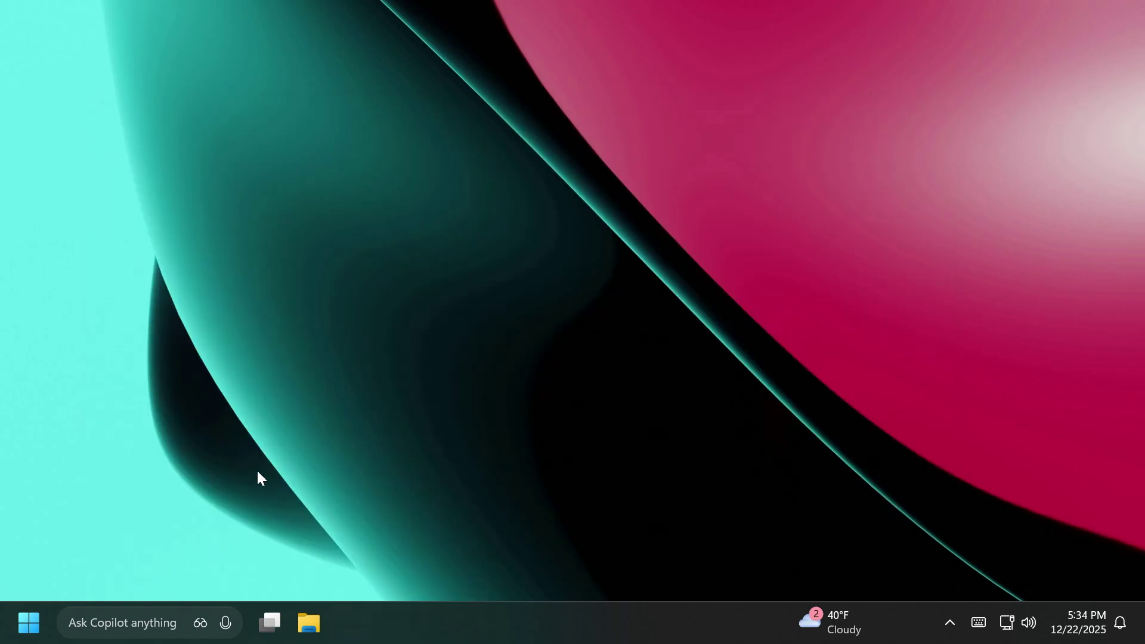
pyautogui.rightClick(41, 620)
pyautogui.moveTo(149, 550)
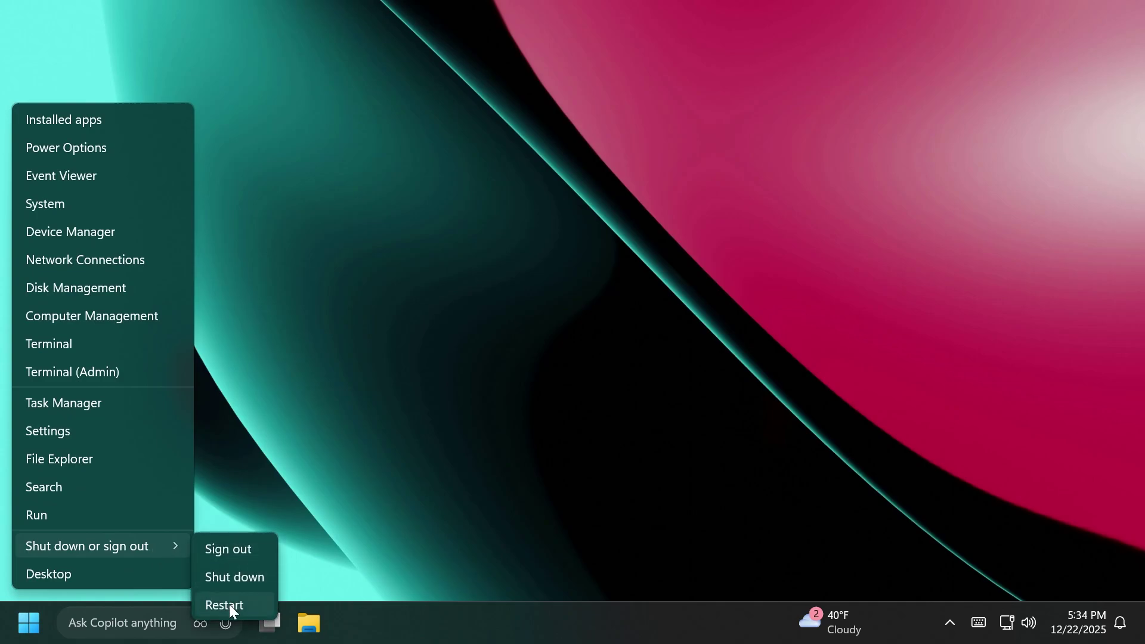
pyautogui.click(446, 334)
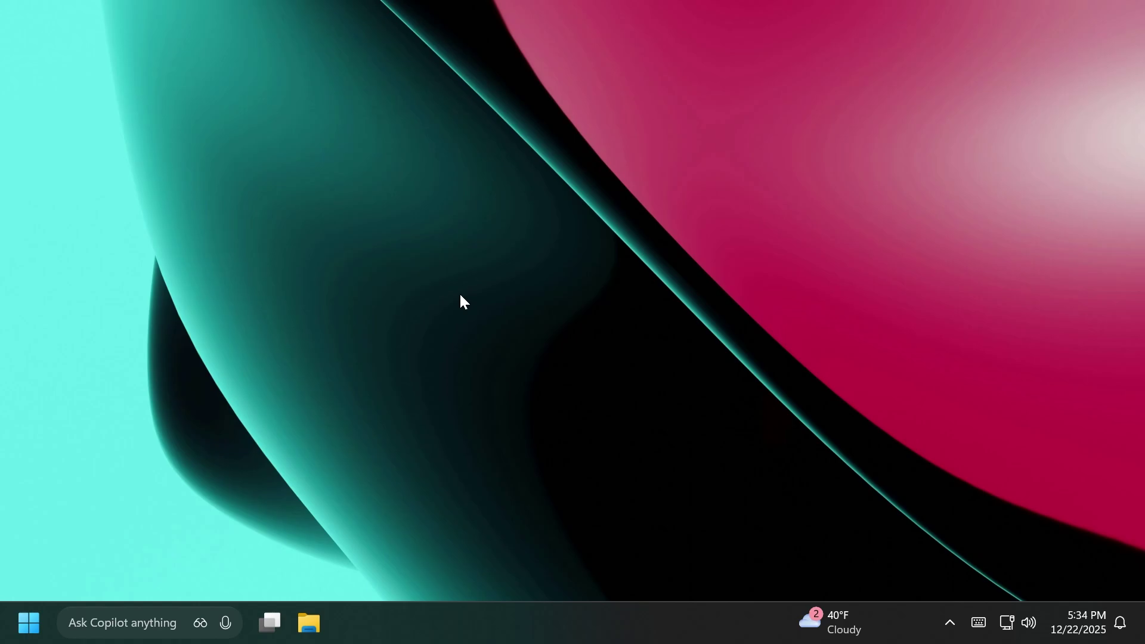
# Open Settings at System > Advanced, where the Run dialog toggle is on beside End Task.
pyautogui.press('super+i')
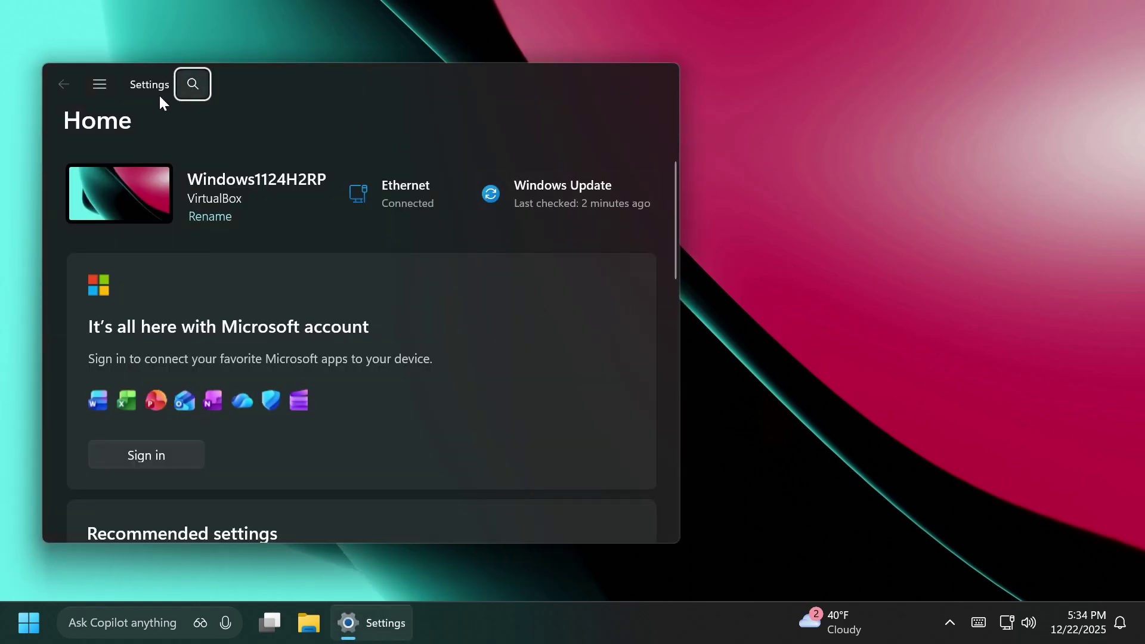
pyautogui.click(102, 85)
pyautogui.click(119, 242)
pyautogui.scroll(-5, 270, 287)
pyautogui.scroll(-2, 270, 303)
pyautogui.click(183, 351)
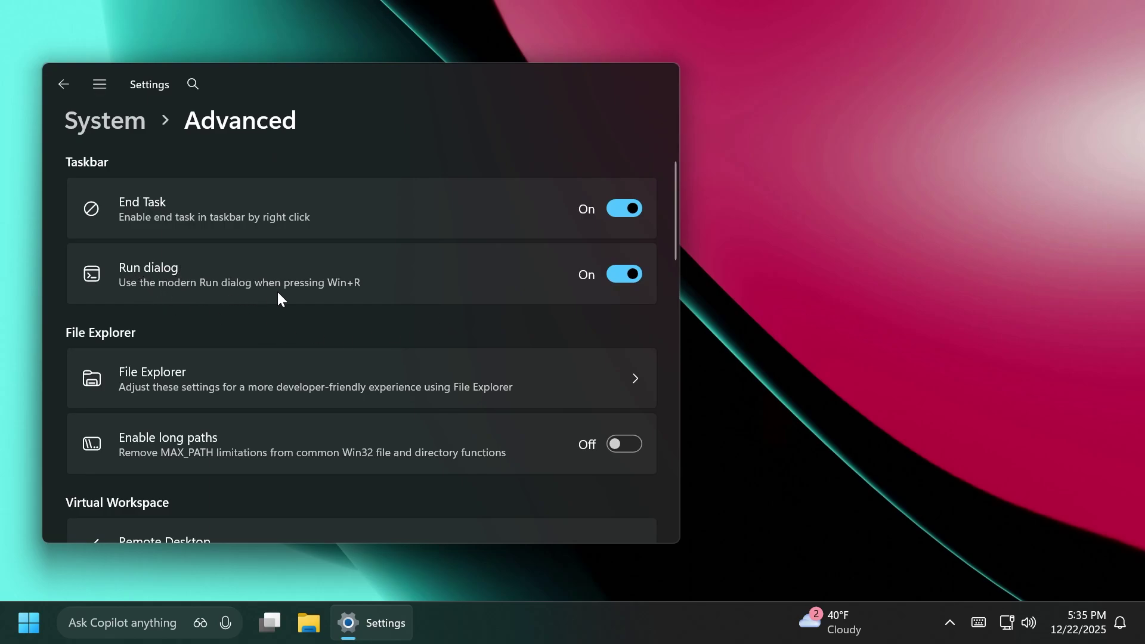
# Close Settings, then launch cmd.exe from the new Run box and close it.
pyautogui.click(669, 79)
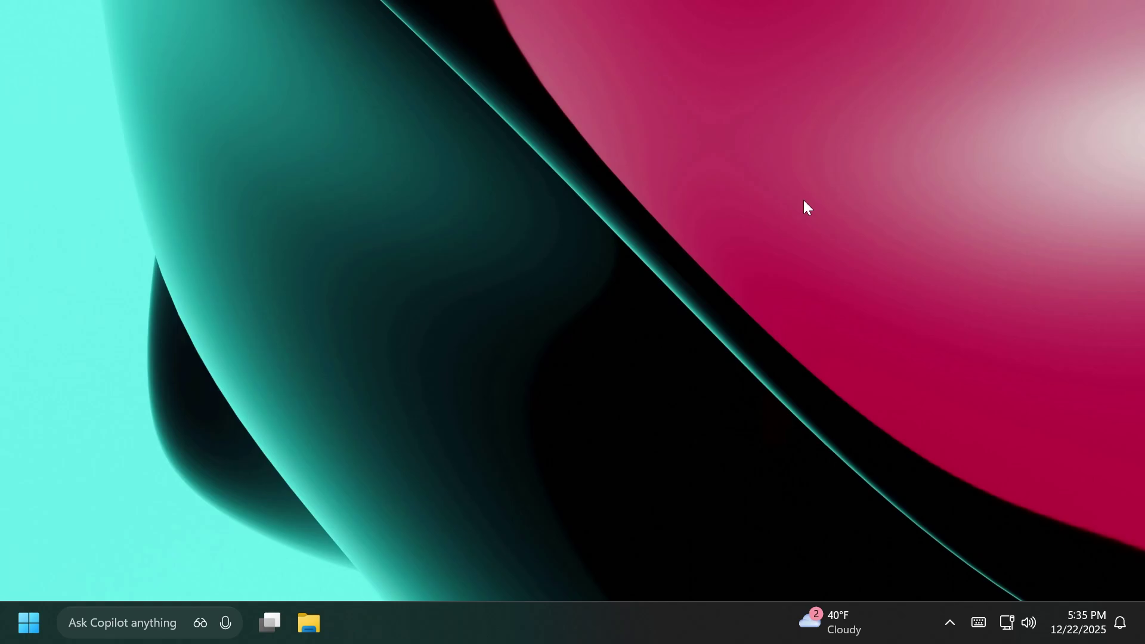
pyautogui.press('super+r')
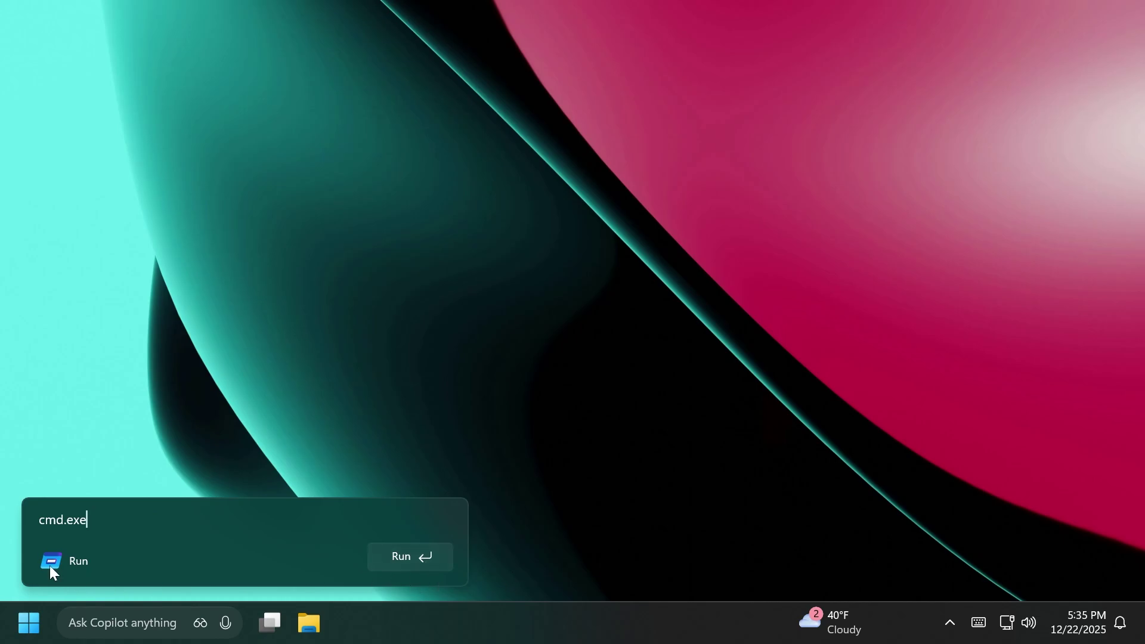
pyautogui.press('Return')
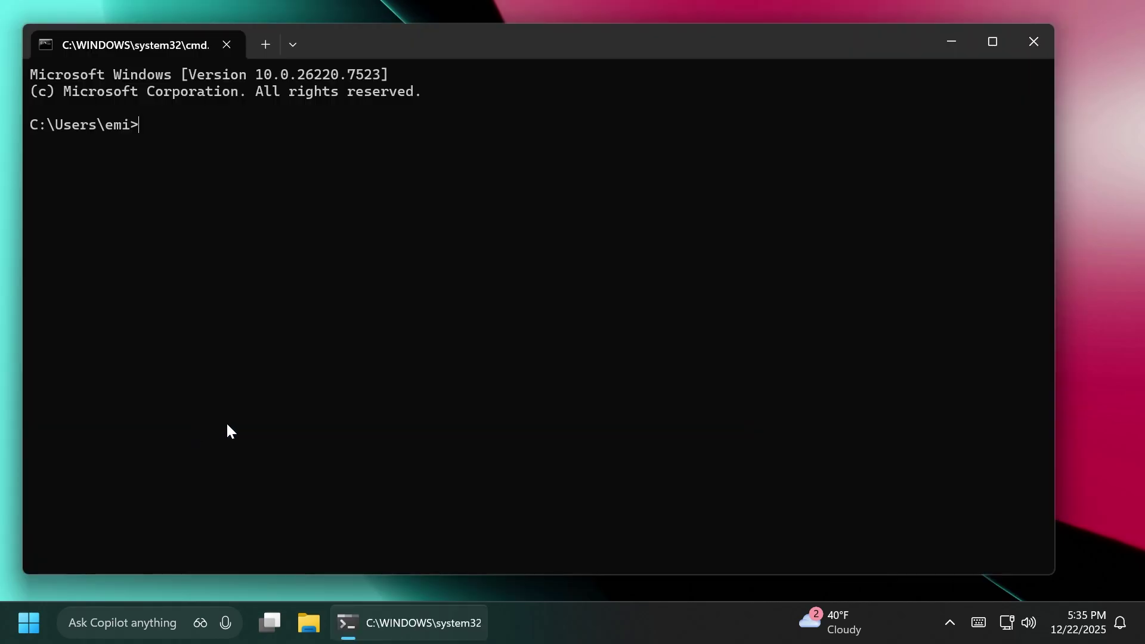
pyautogui.click(1033, 41)
# Launch explorer.exe from the Run box, then close File Explorer.
pyautogui.press('super+r')
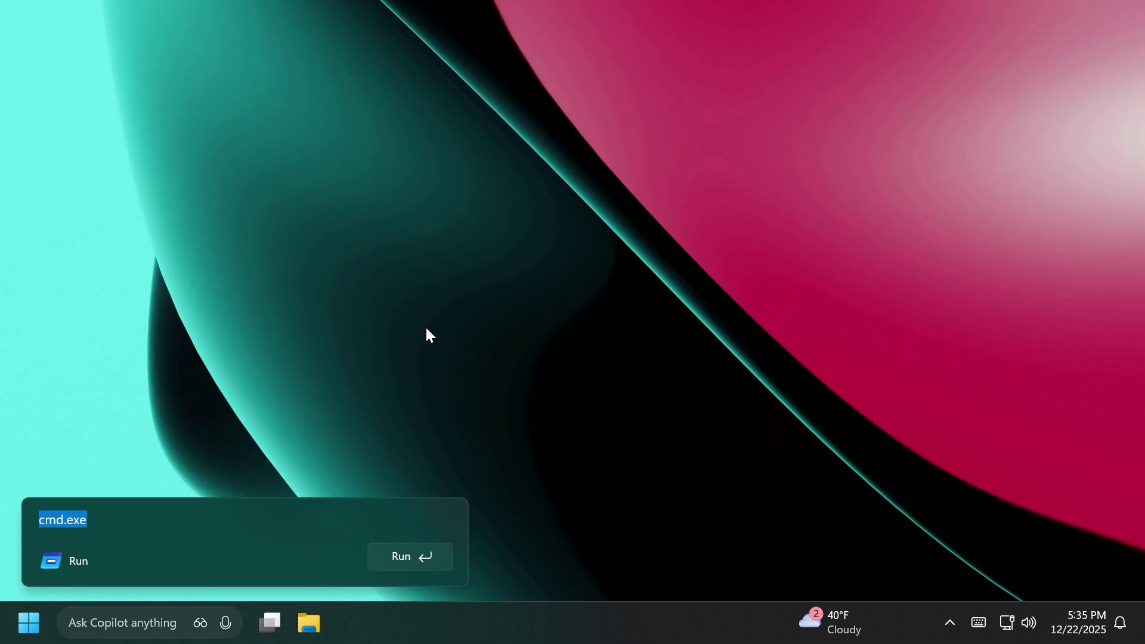
pyautogui.write('explorer.exe')
pyautogui.press('Return')
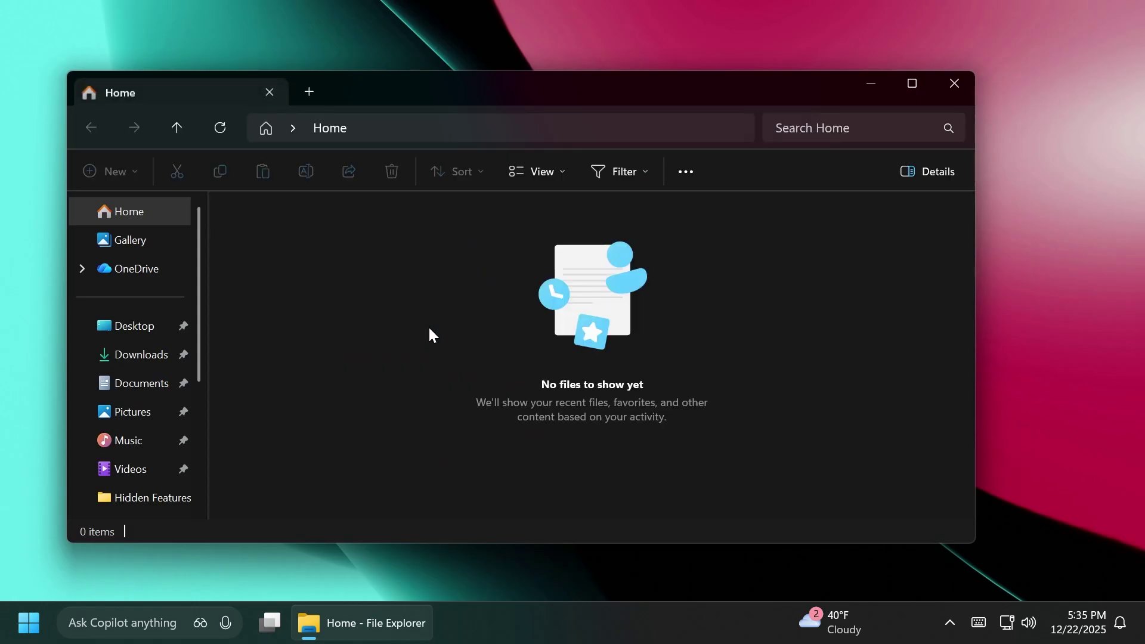
pyautogui.click(955, 83)
# Run winver from the Run box's suggestions to confirm build 26220.7523, then close About Windows.
pyautogui.press('super+r')
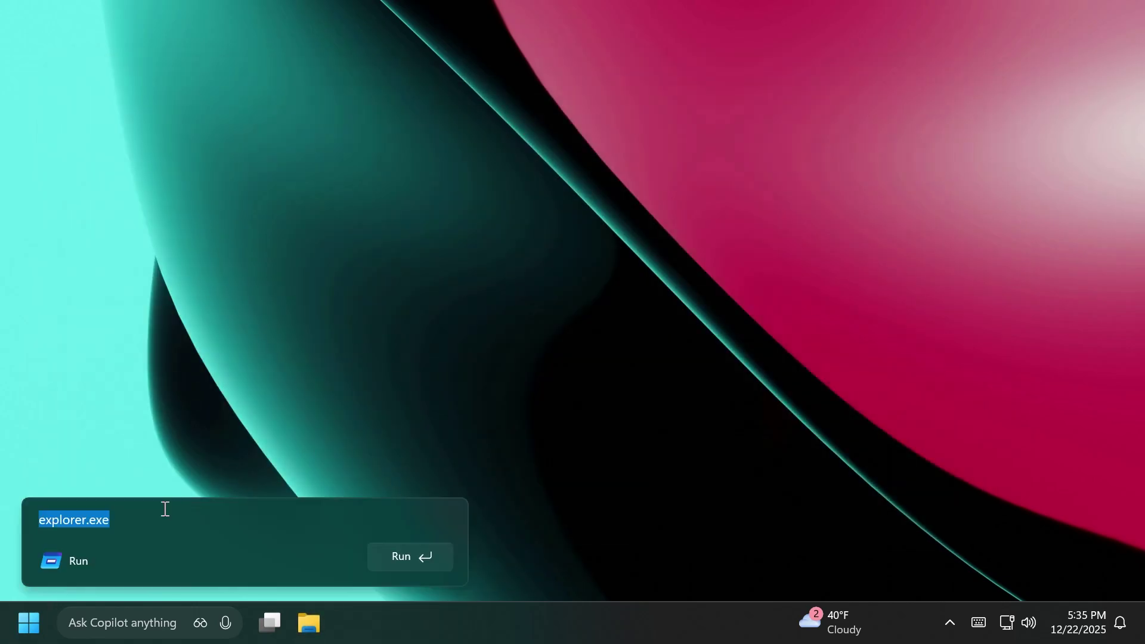
pyautogui.click(153, 519)
pyautogui.press('BackSpace')
pyautogui.press('BackSpace')
pyautogui.press('BackSpace')
pyautogui.press('BackSpace')
pyautogui.press('BackSpace')
pyautogui.press('BackSpace')
pyautogui.press('BackSpace')
pyautogui.press('BackSpace')
pyautogui.press('BackSpace')
pyautogui.press('BackSpace')
pyautogui.press('BackSpace')
pyautogui.press('BackSpace')
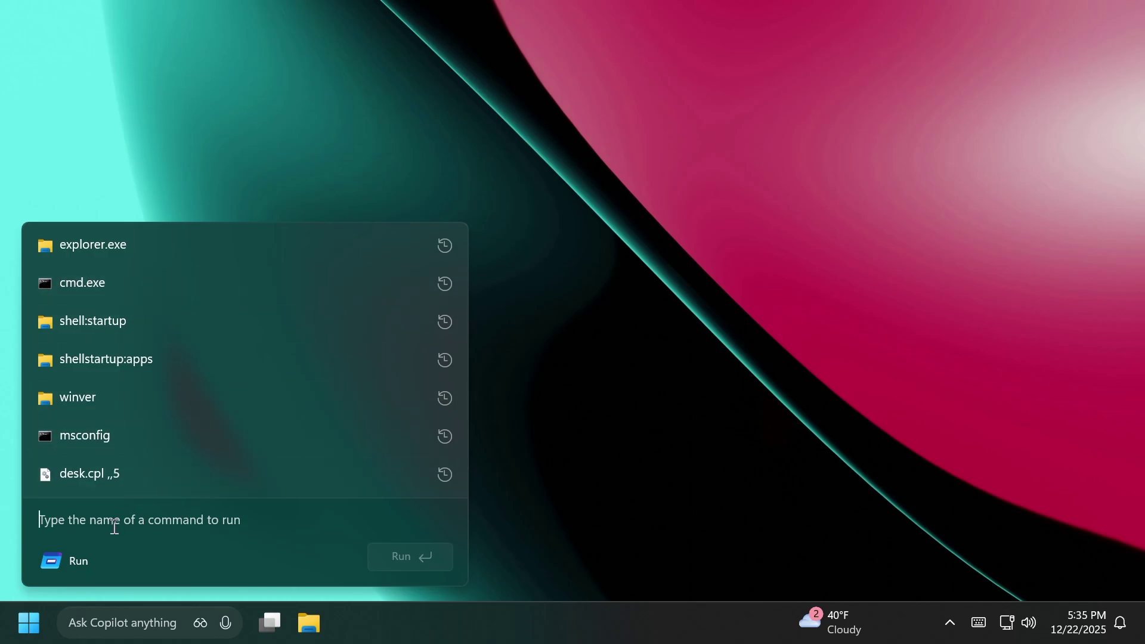
pyautogui.write('ms')
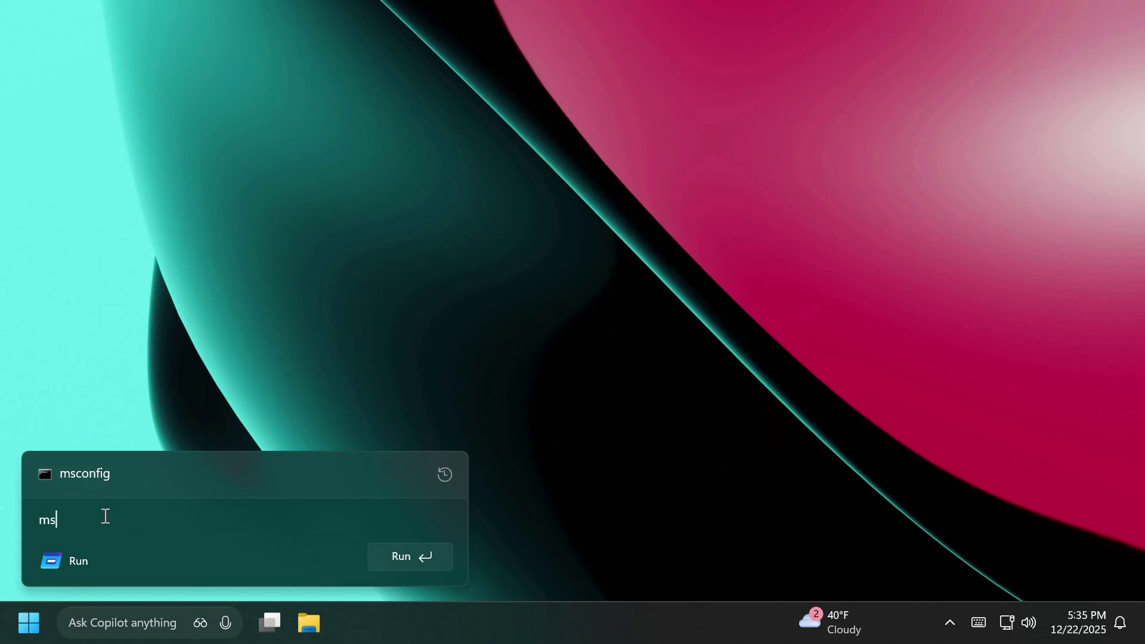
pyautogui.doubleClick(106, 517)
pyautogui.write('winv')
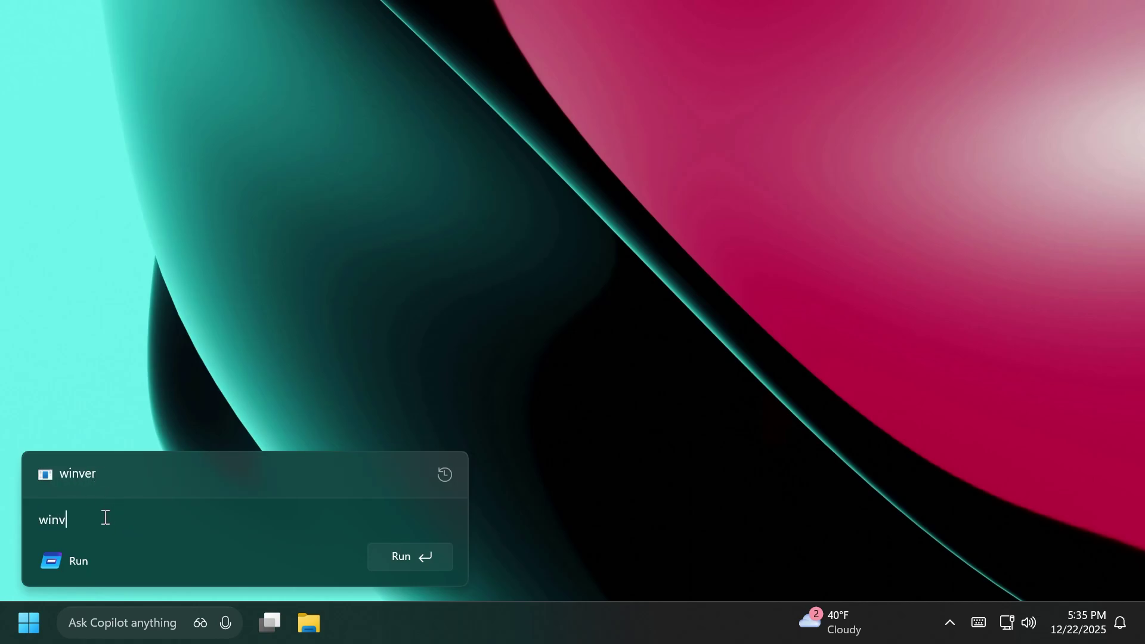
pyautogui.click(97, 473)
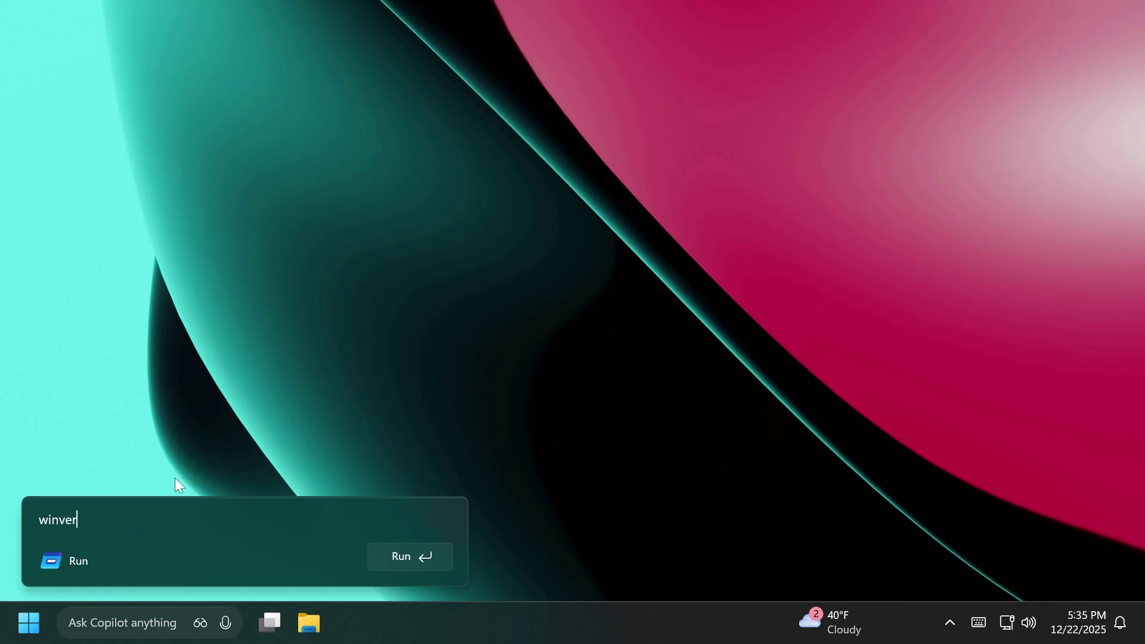
pyautogui.press('Return')
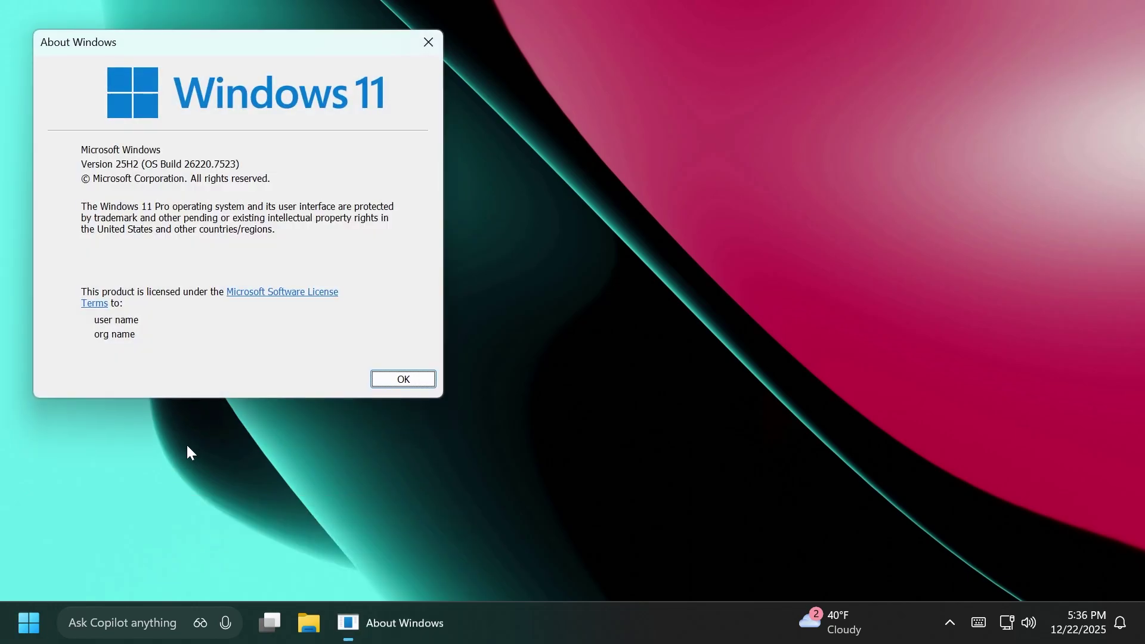
pyautogui.click(430, 49)
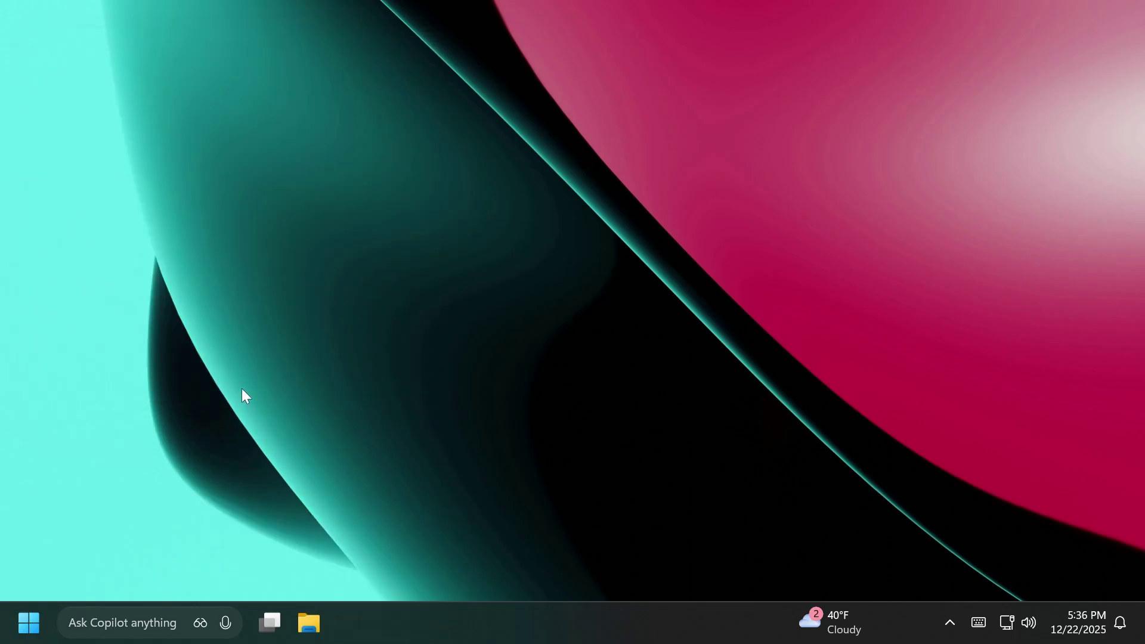
pyautogui.press('super+i')
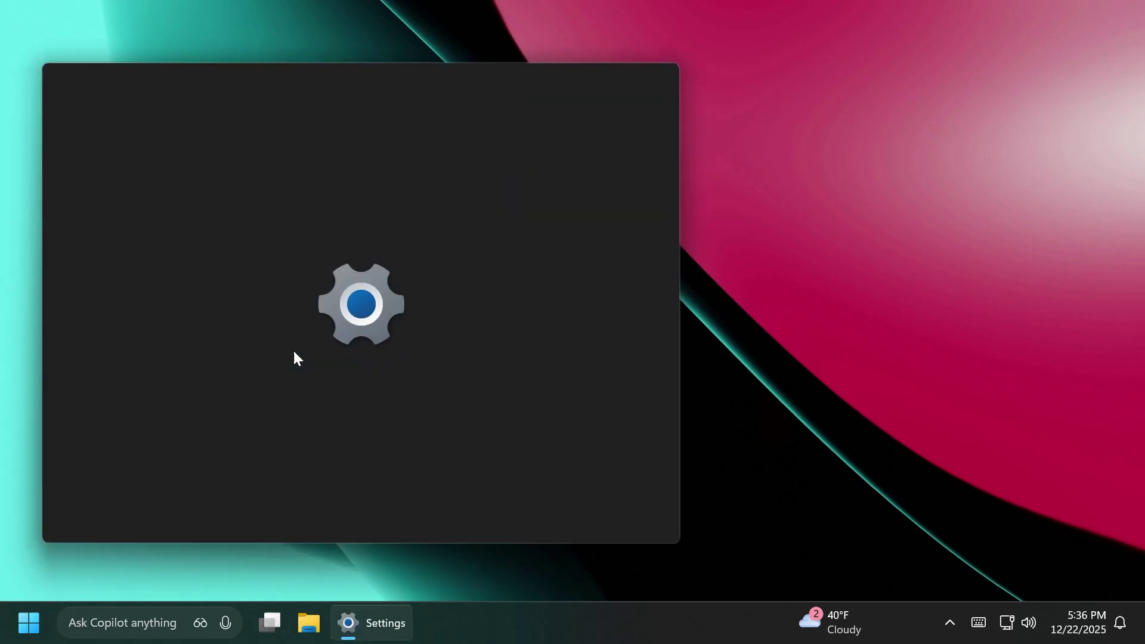
pyautogui.click(100, 84)
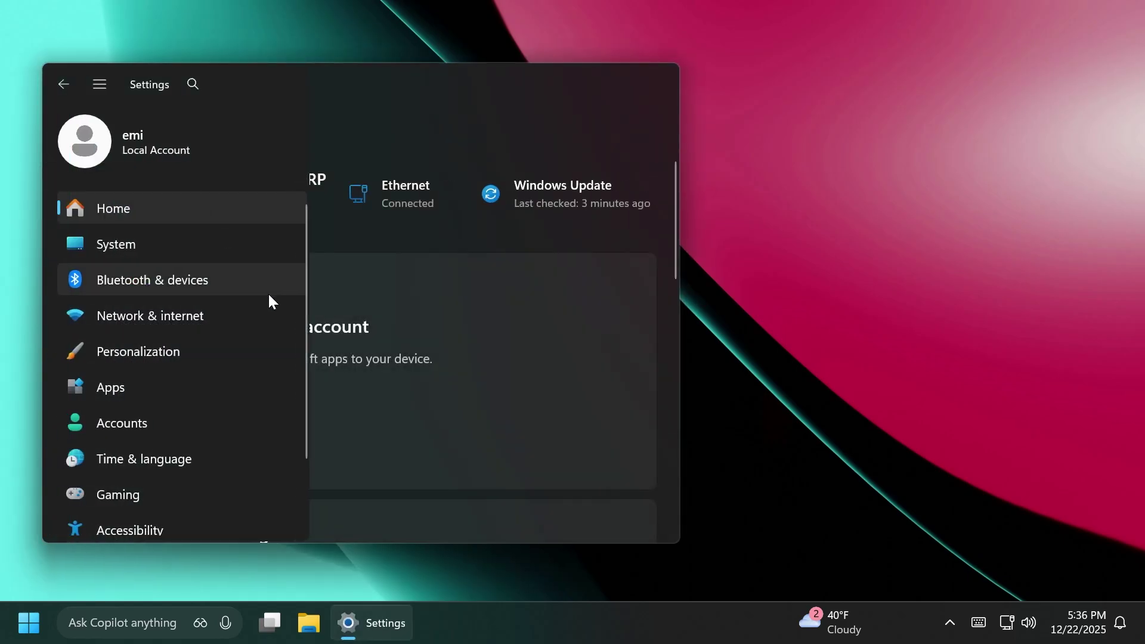
pyautogui.click(250, 422)
pyautogui.scroll(-10, 338, 402)
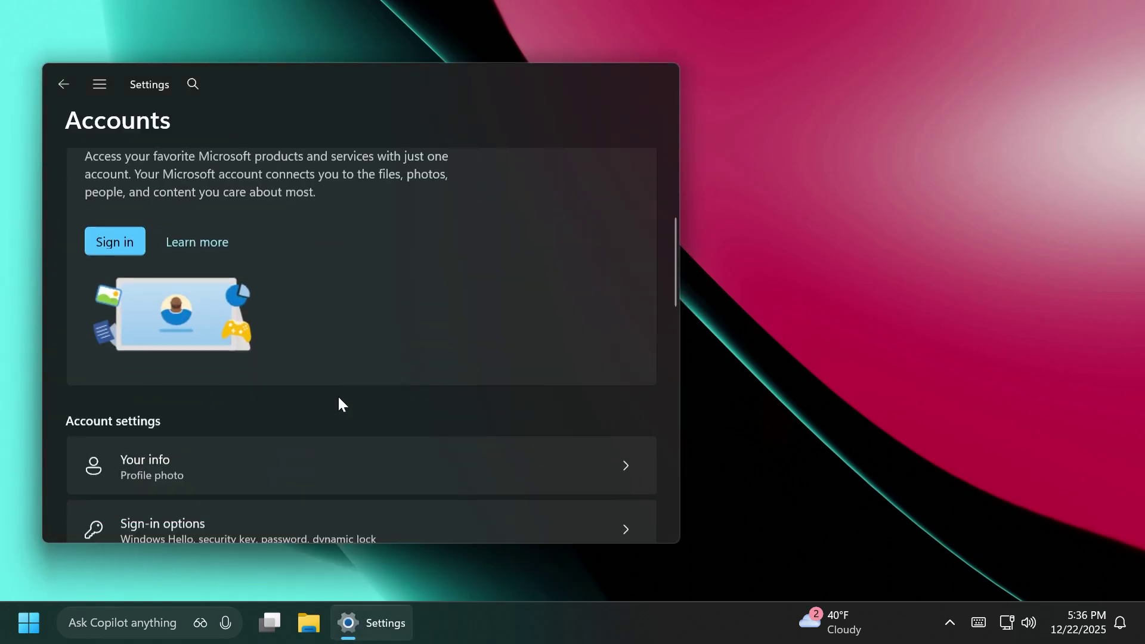
pyautogui.click(200, 342)
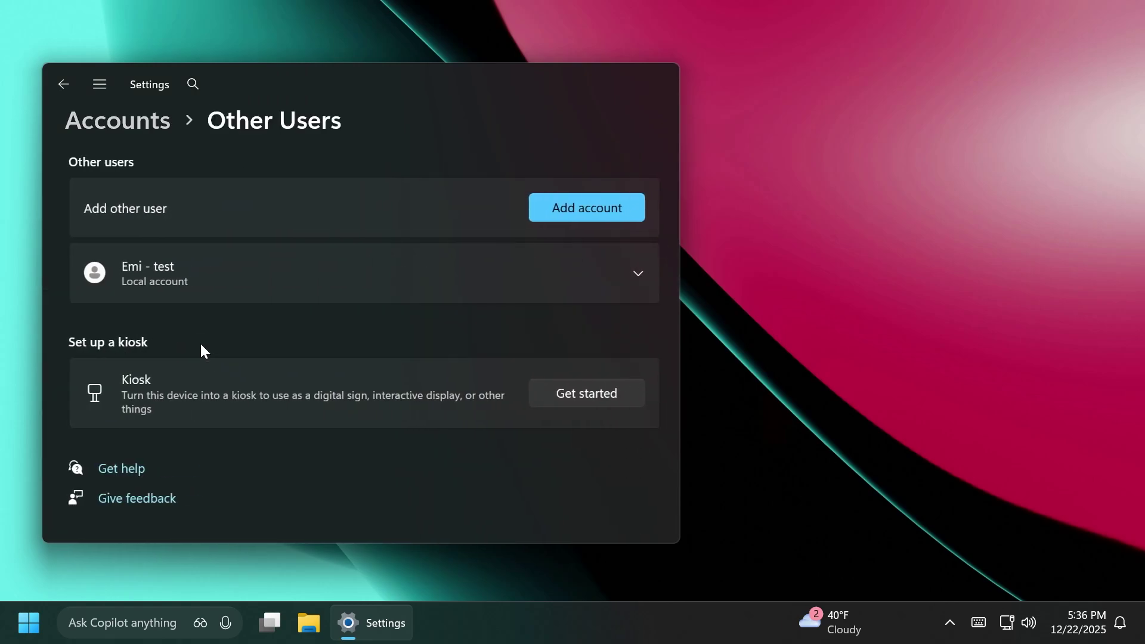
pyautogui.click(228, 286)
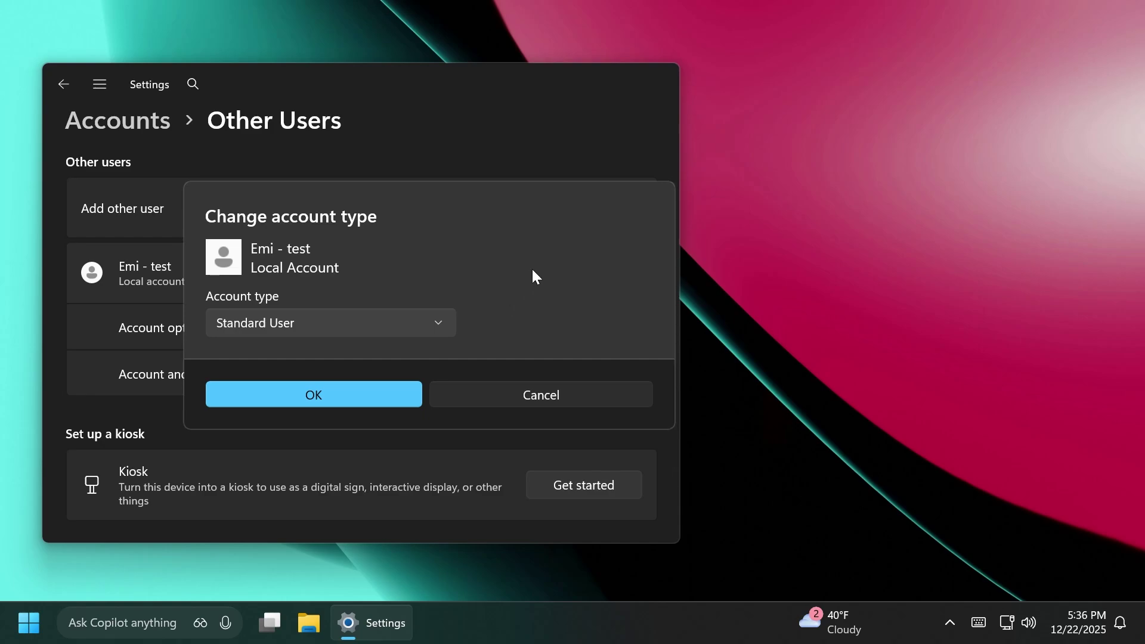
pyautogui.click(366, 323)
pyautogui.click(533, 396)
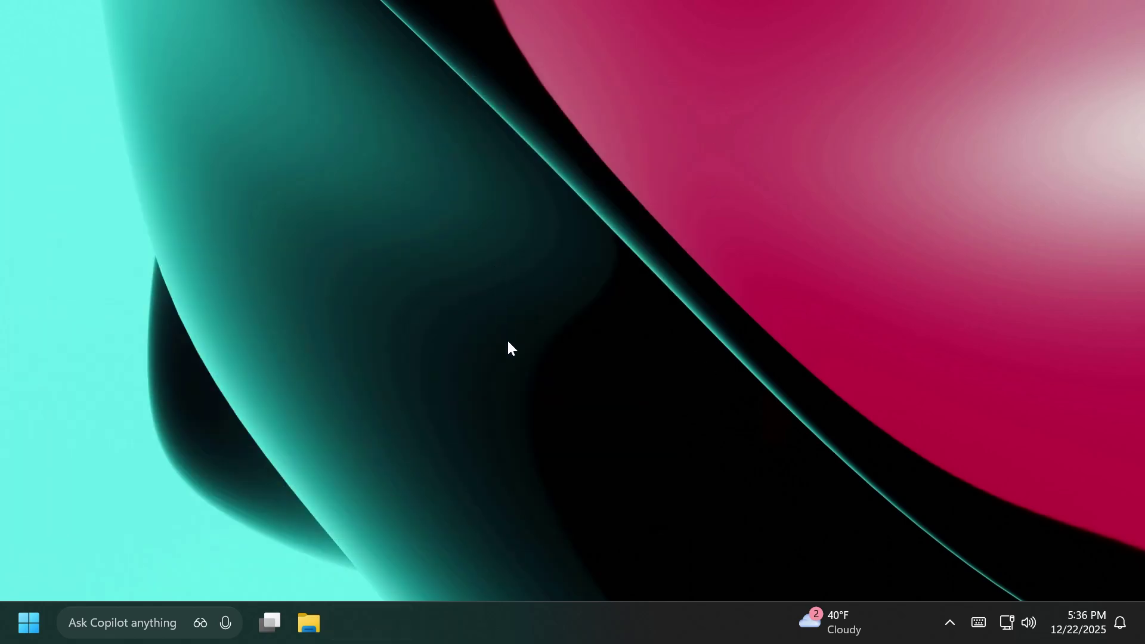
pyautogui.click(978, 622)
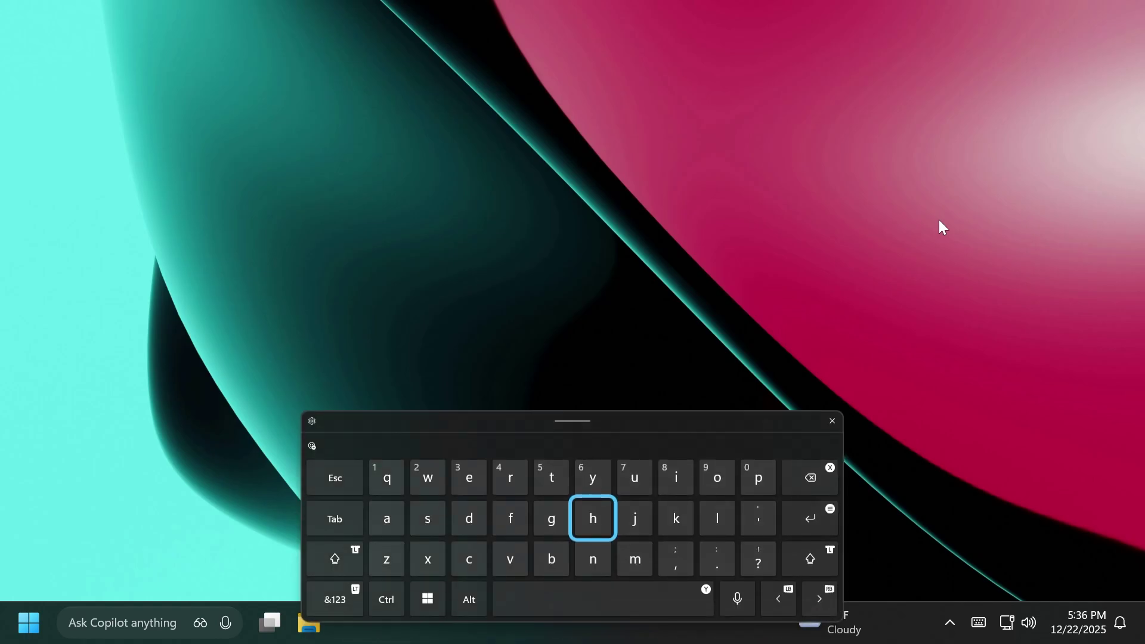
pyautogui.click(737, 602)
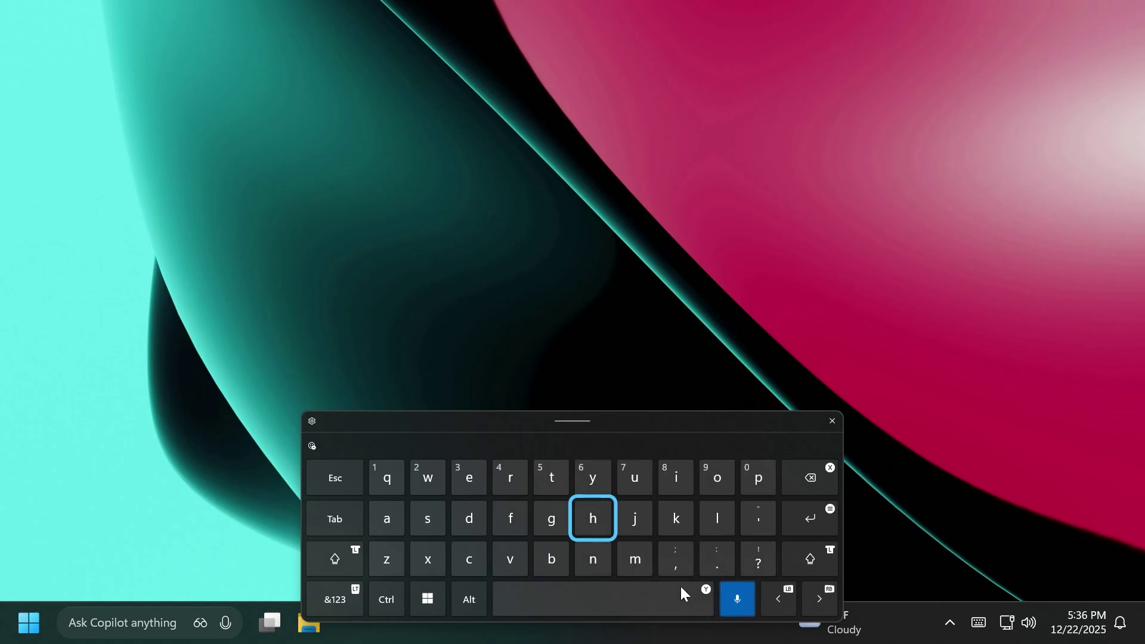
pyautogui.click(831, 421)
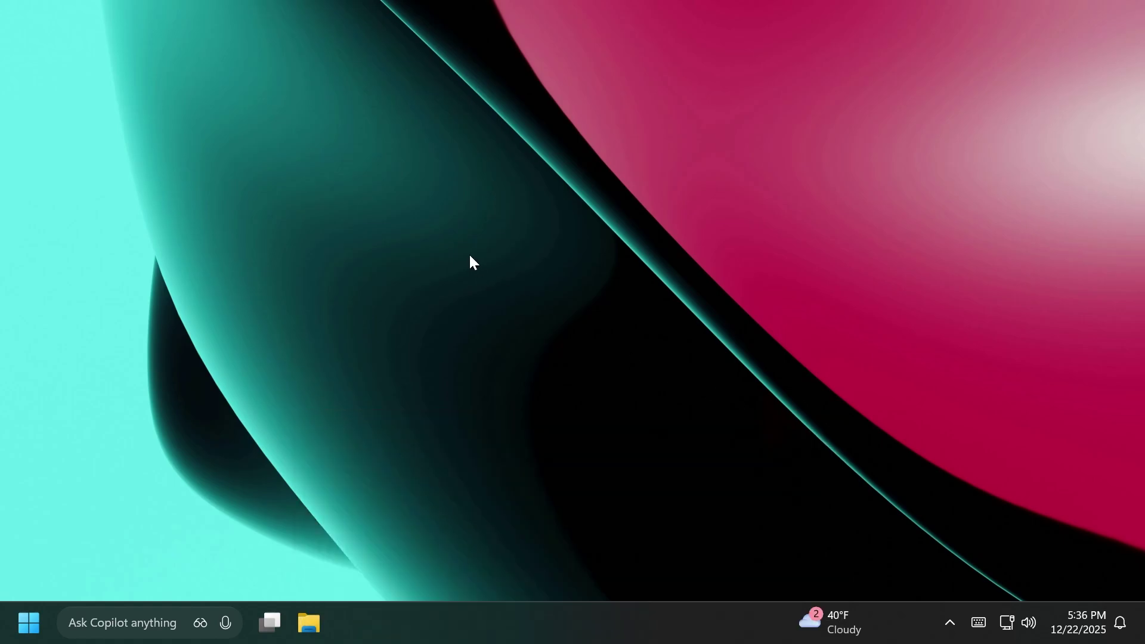
pyautogui.press('super+Pause')
pyautogui.moveTo(300, 349); pyautogui.dragTo(218, 348)
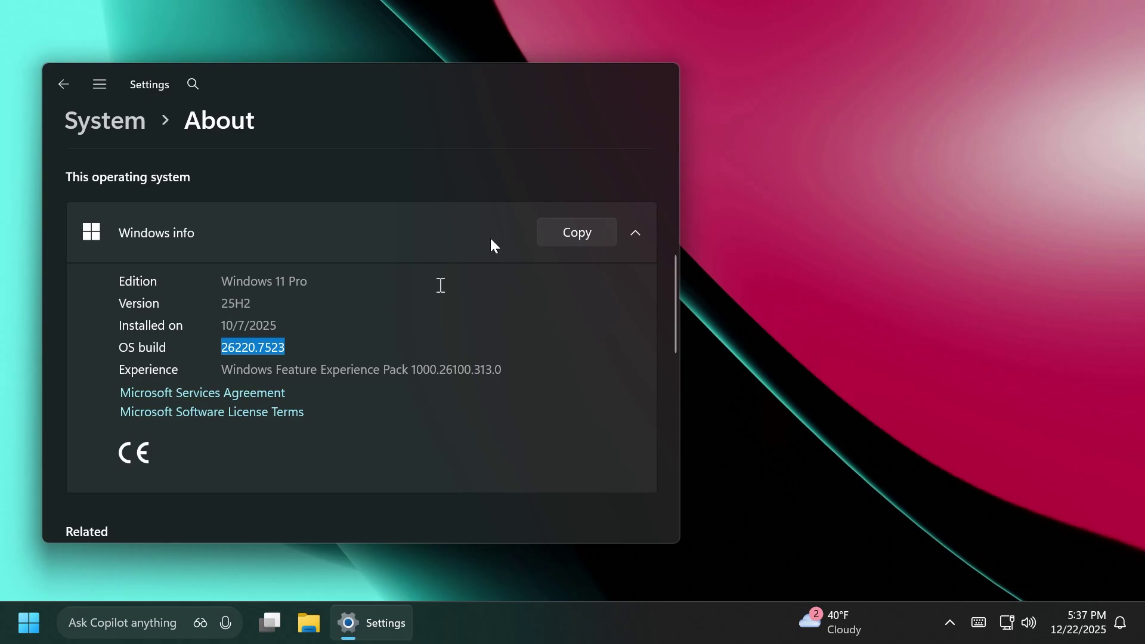
pyautogui.hotkey('alt', 'F4')
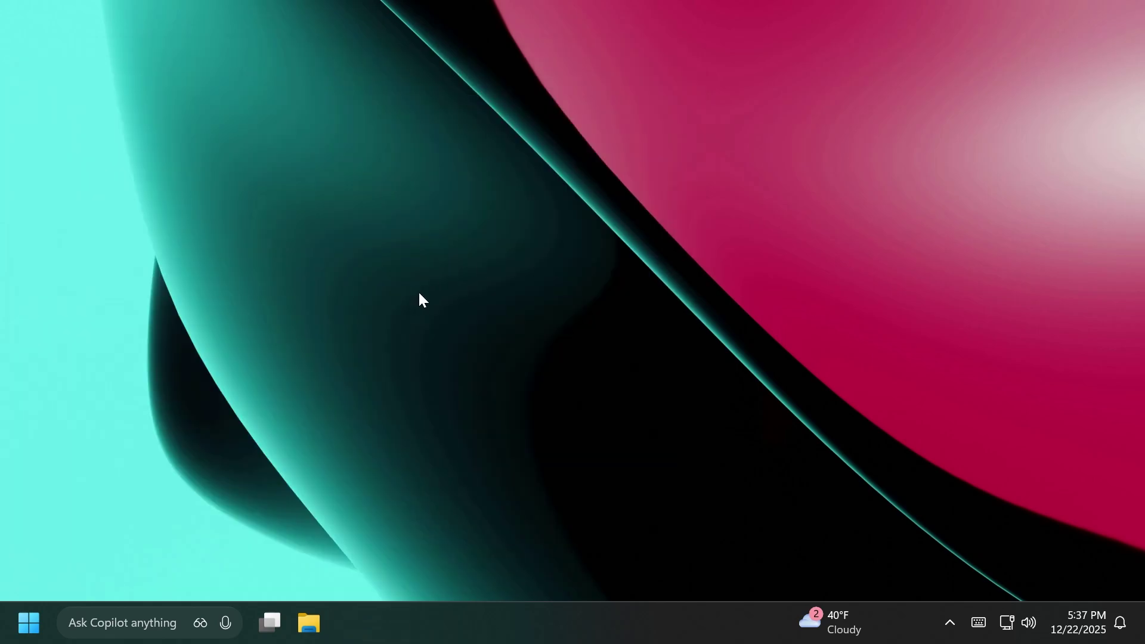